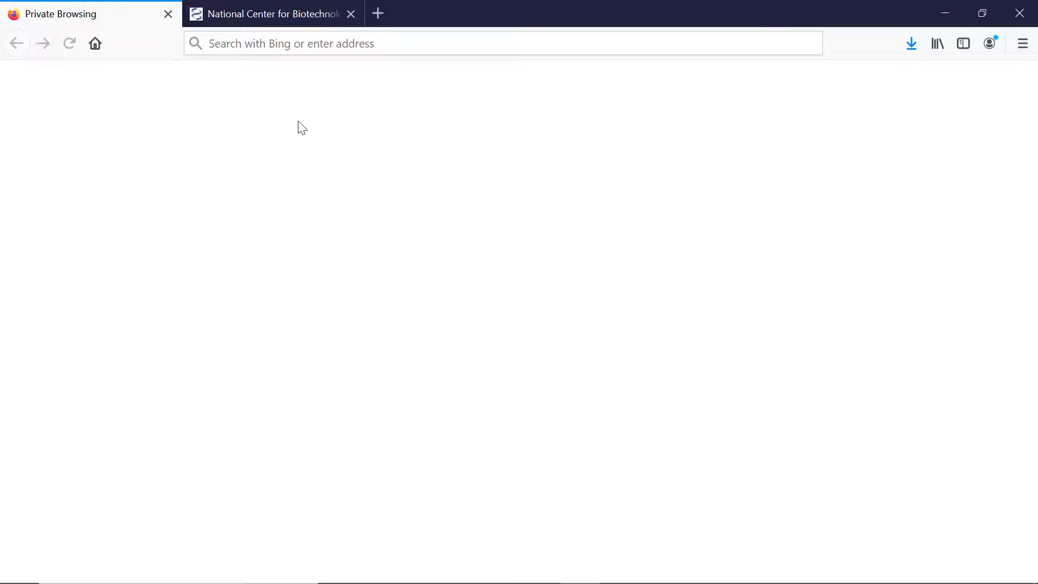
Search all databases on the NCBI site for "neisseria subflava".
{"action": "left_click", "coordinate": [258, 7]}
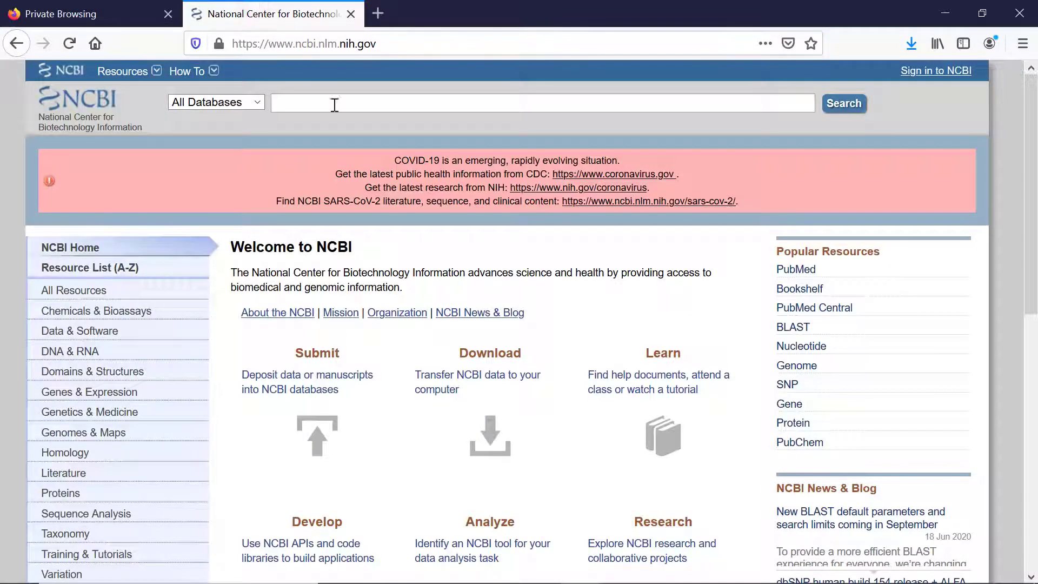
{"action": "left_click", "coordinate": [319, 101]}
{"action": "type", "text": "neisseria subflava"}
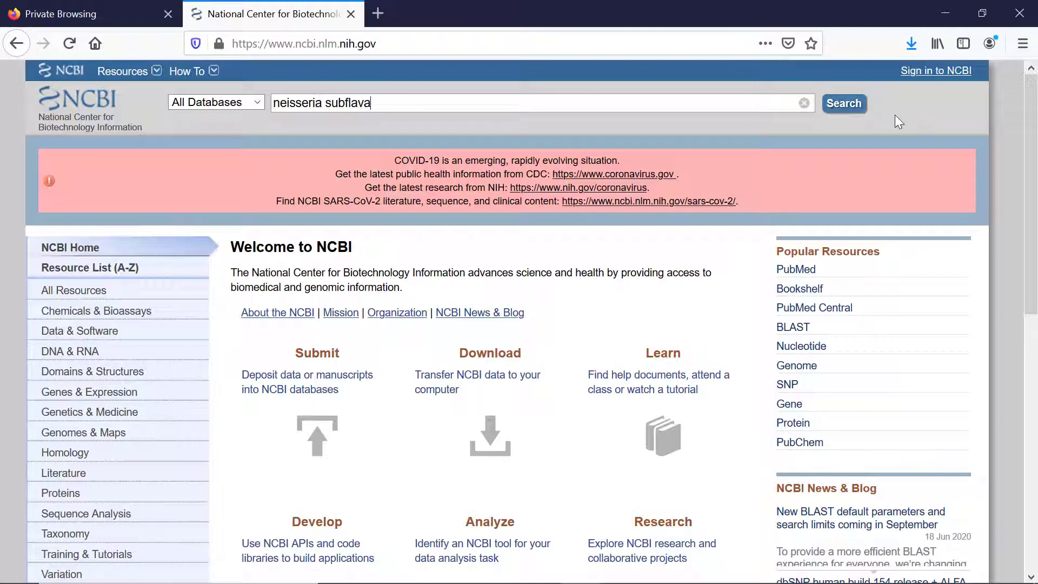
{"action": "left_click", "coordinate": [853, 109]}
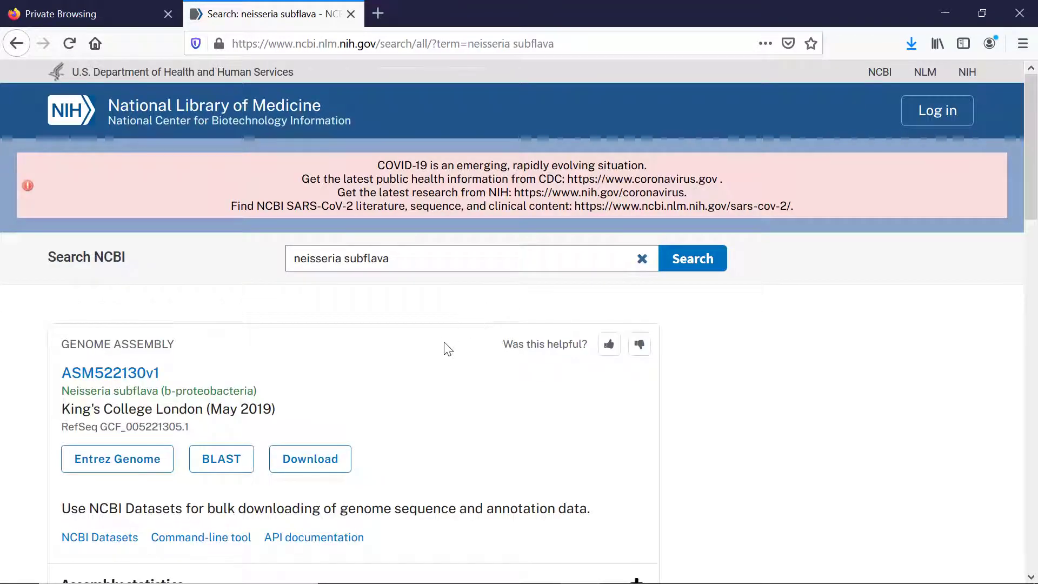
Open the Genome database result for Neisseria subflava and display its Genome Assembly and Annotation report.
{"action": "scroll", "coordinate": [446, 348], "scroll_direction": "down", "scroll_amount": 6}
{"action": "scroll", "coordinate": [444, 343], "scroll_direction": "down", "scroll_amount": 8}
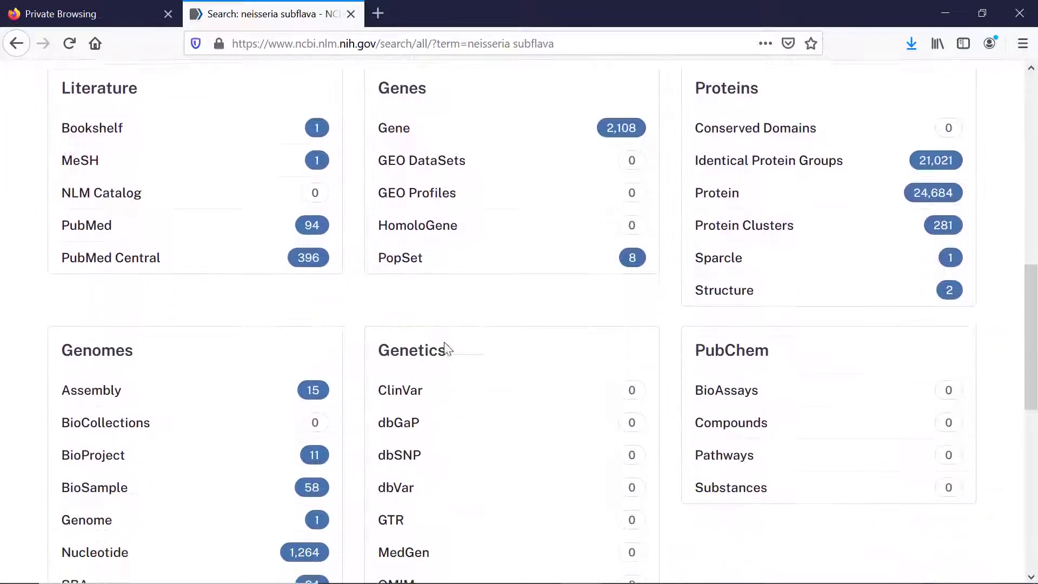
{"action": "left_click", "coordinate": [111, 380]}
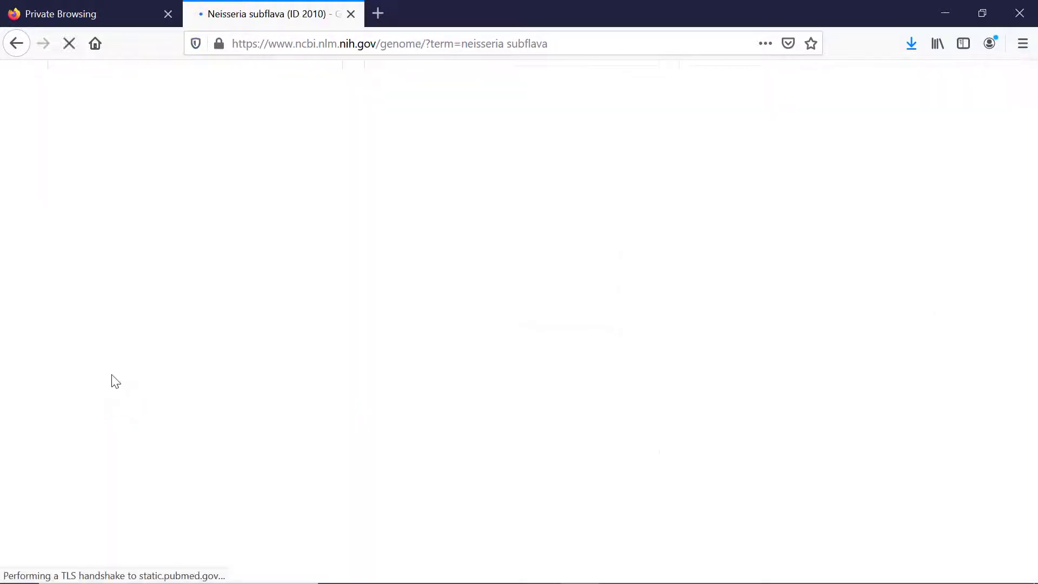
{"action": "scroll", "coordinate": [438, 369], "scroll_direction": "down", "scroll_amount": 3}
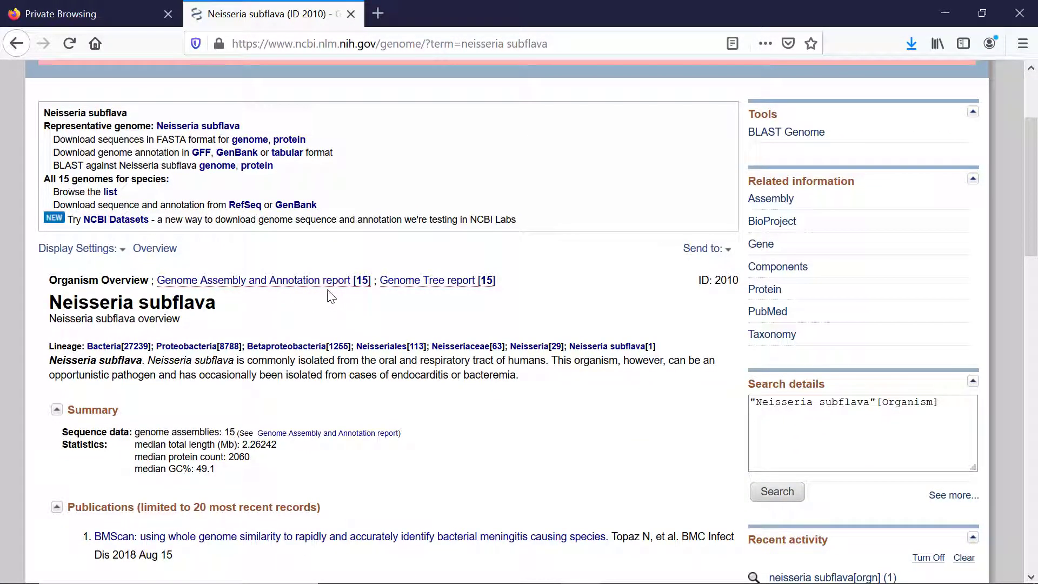
{"action": "left_click", "coordinate": [318, 285]}
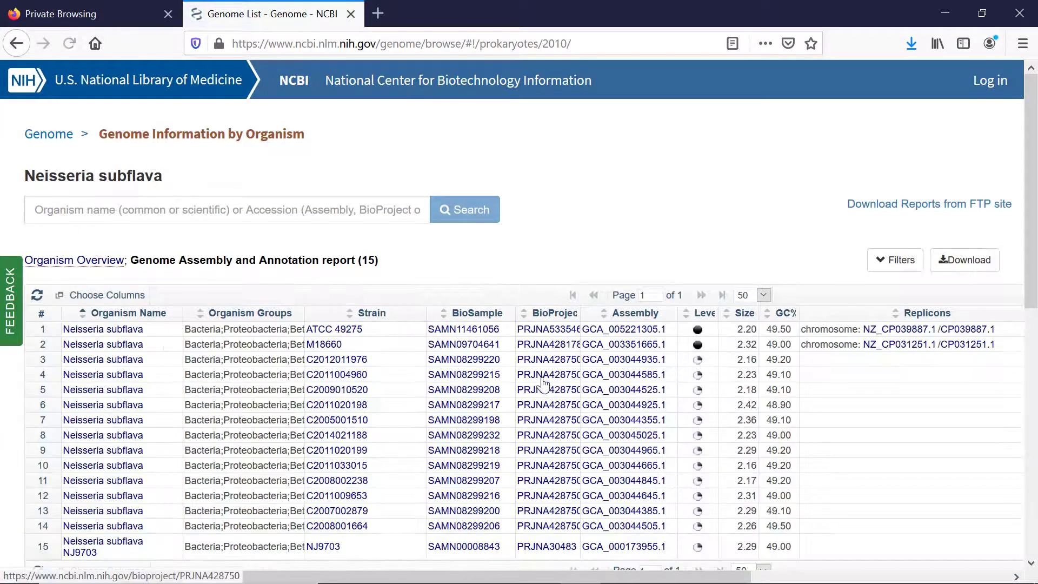
Open the genome page of the completely assembled strain M18660 and display its chromosome's GenBank nucleotide record.
{"action": "scroll", "coordinate": [595, 346], "scroll_direction": "down", "scroll_amount": 3}
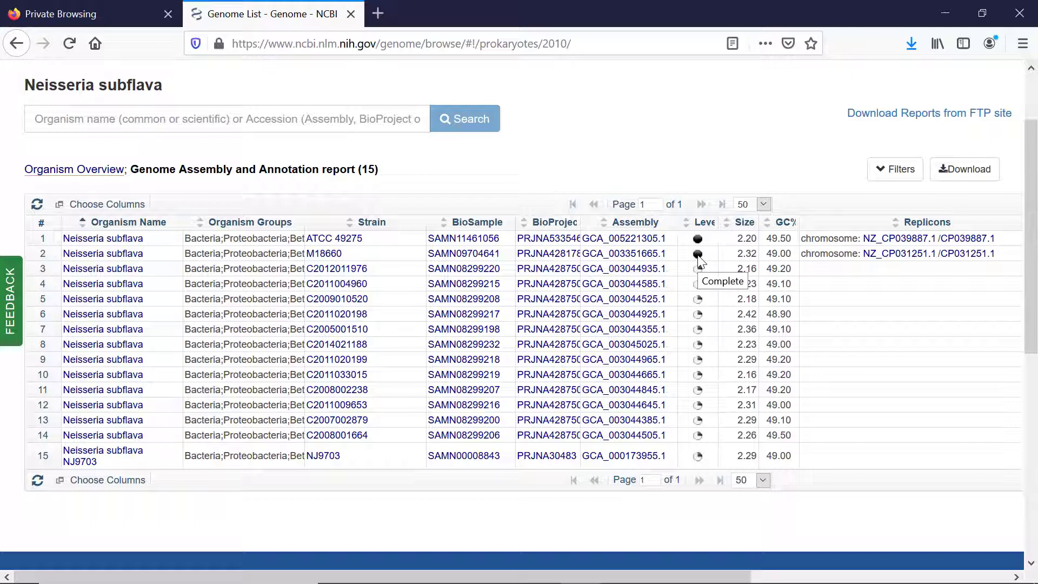
{"action": "left_click", "coordinate": [337, 254]}
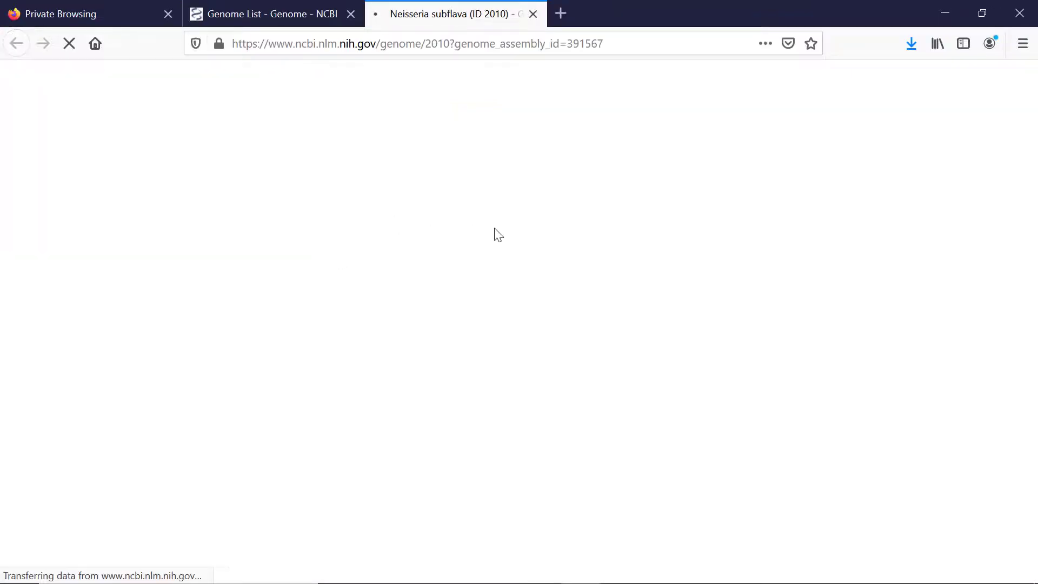
{"action": "scroll", "coordinate": [537, 290], "scroll_direction": "down", "scroll_amount": 3}
{"action": "scroll", "coordinate": [539, 291], "scroll_direction": "down", "scroll_amount": 8}
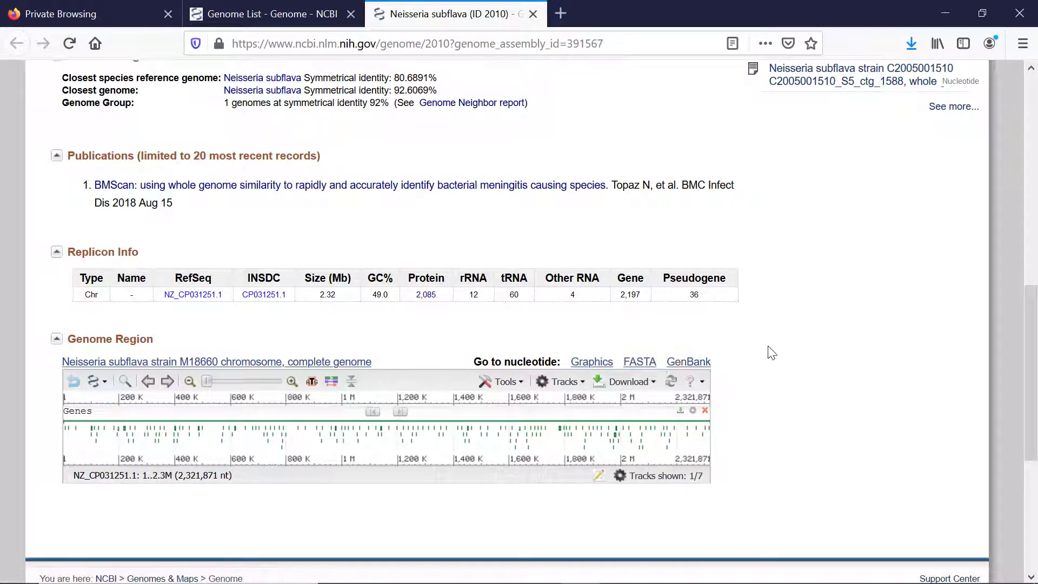
{"action": "left_click", "coordinate": [690, 365]}
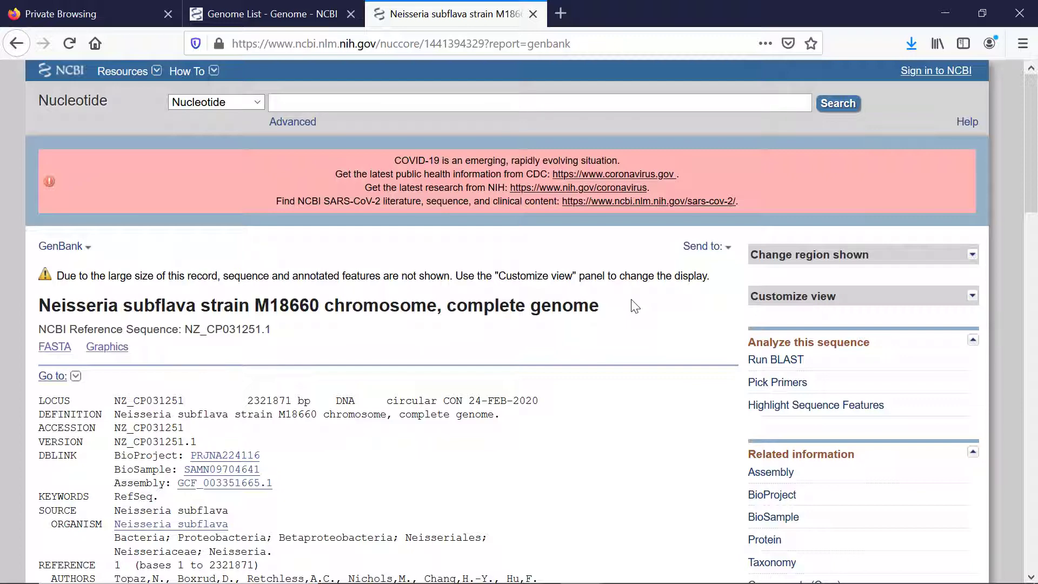
Review the M18660 GenBank record and set the complete record to export to a file in GenBank (full) format.
{"action": "scroll", "coordinate": [635, 306], "scroll_direction": "down", "scroll_amount": 4}
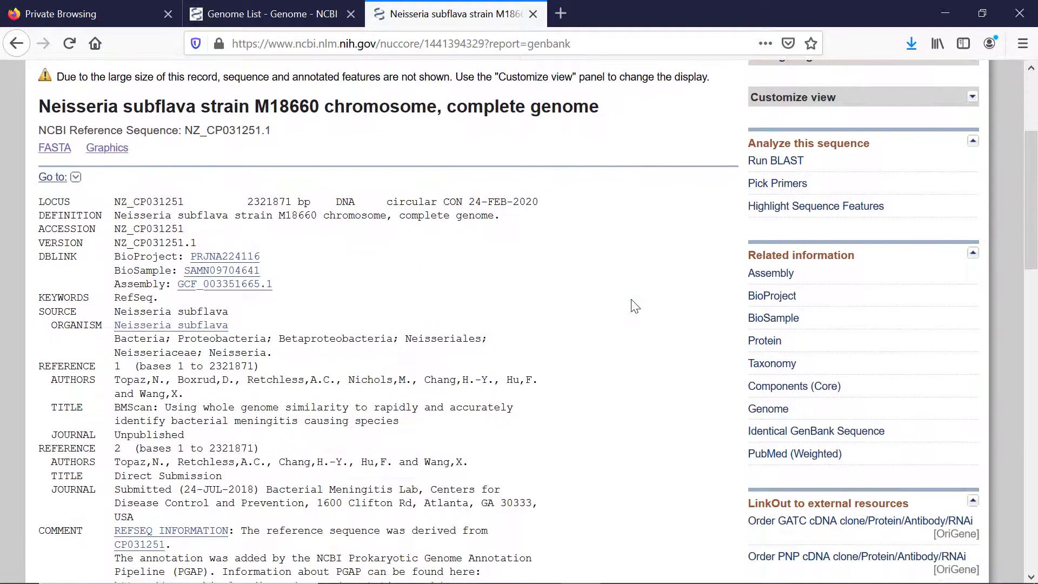
{"action": "scroll", "coordinate": [635, 306], "scroll_direction": "down", "scroll_amount": 9}
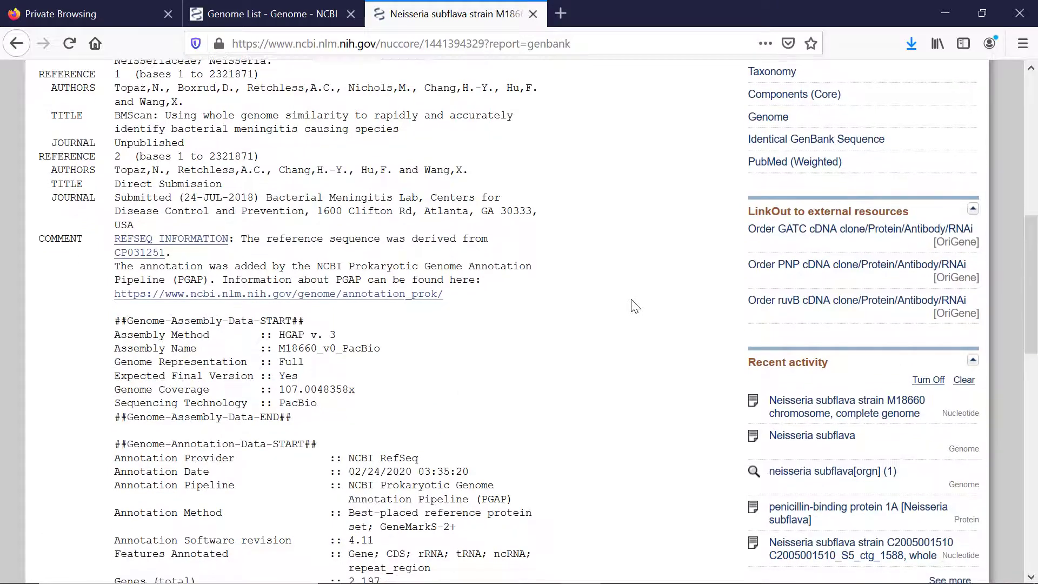
{"action": "scroll", "coordinate": [635, 306], "scroll_direction": "down", "scroll_amount": 2}
{"action": "scroll", "coordinate": [635, 306], "scroll_direction": "up", "scroll_amount": 6}
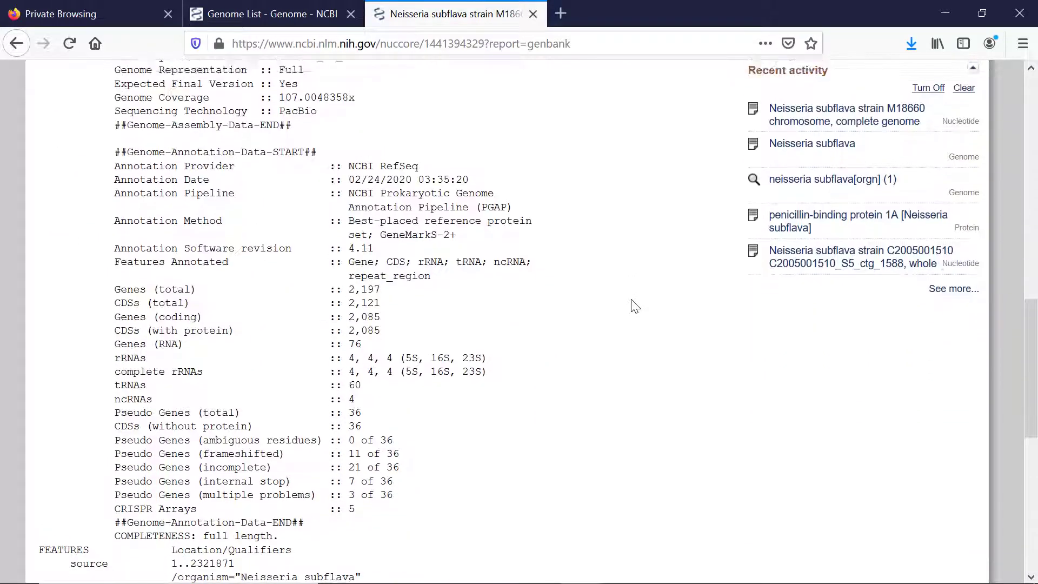
{"action": "scroll", "coordinate": [635, 306], "scroll_direction": "up", "scroll_amount": 8}
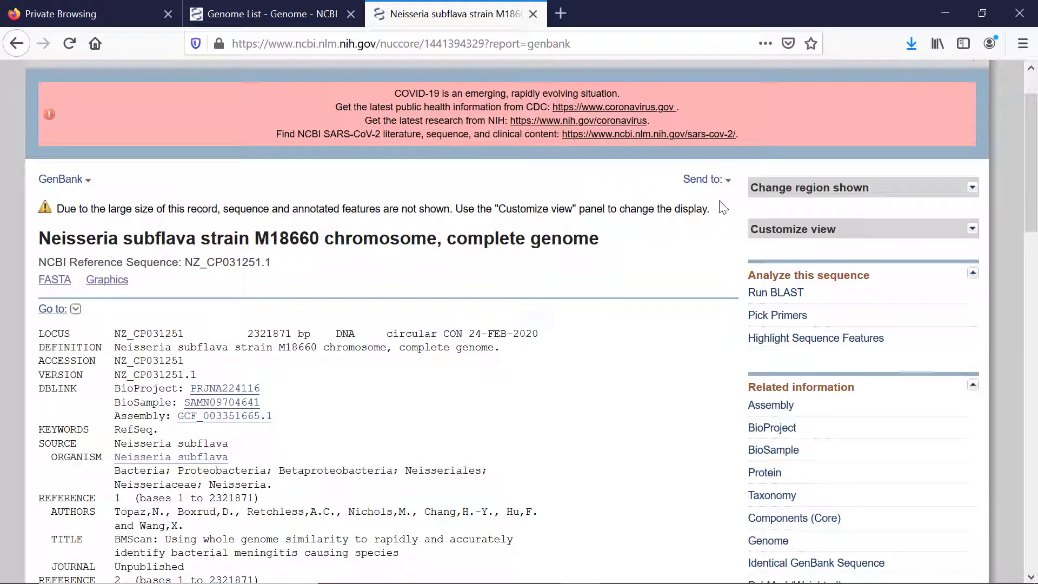
{"action": "left_click", "coordinate": [719, 182]}
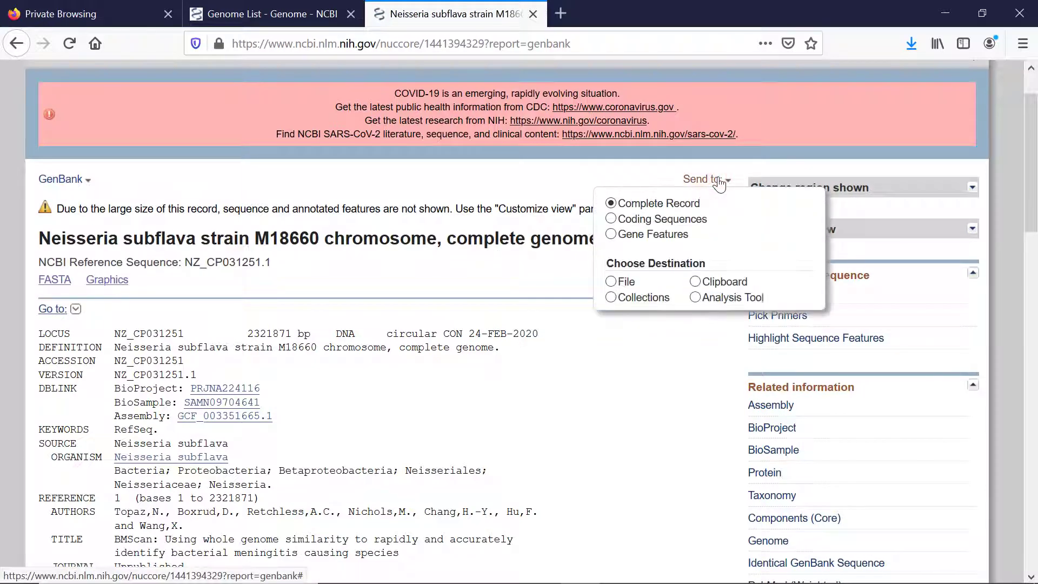
{"action": "left_click", "coordinate": [611, 282]}
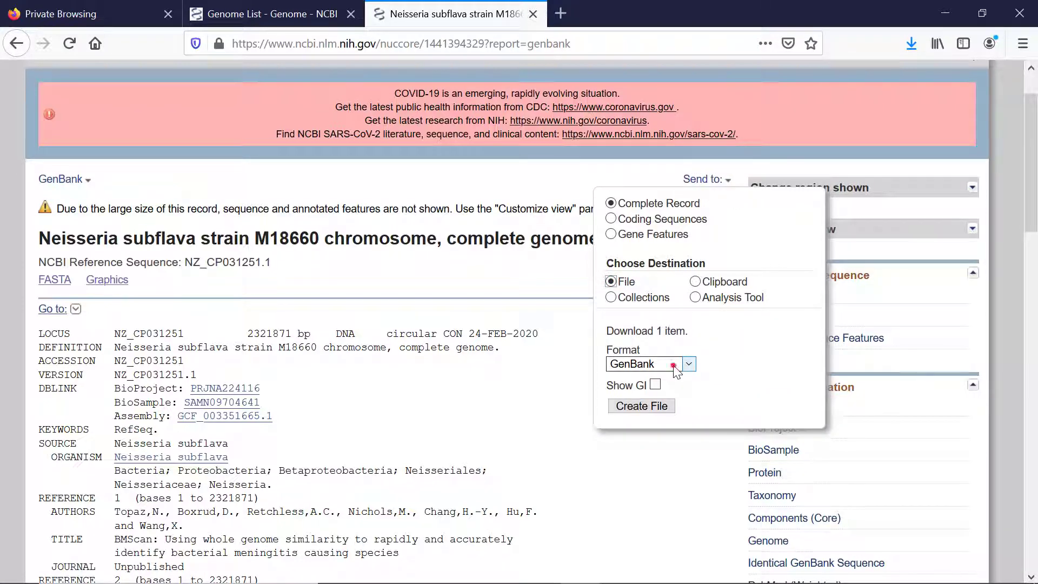
{"action": "left_click", "coordinate": [676, 370]}
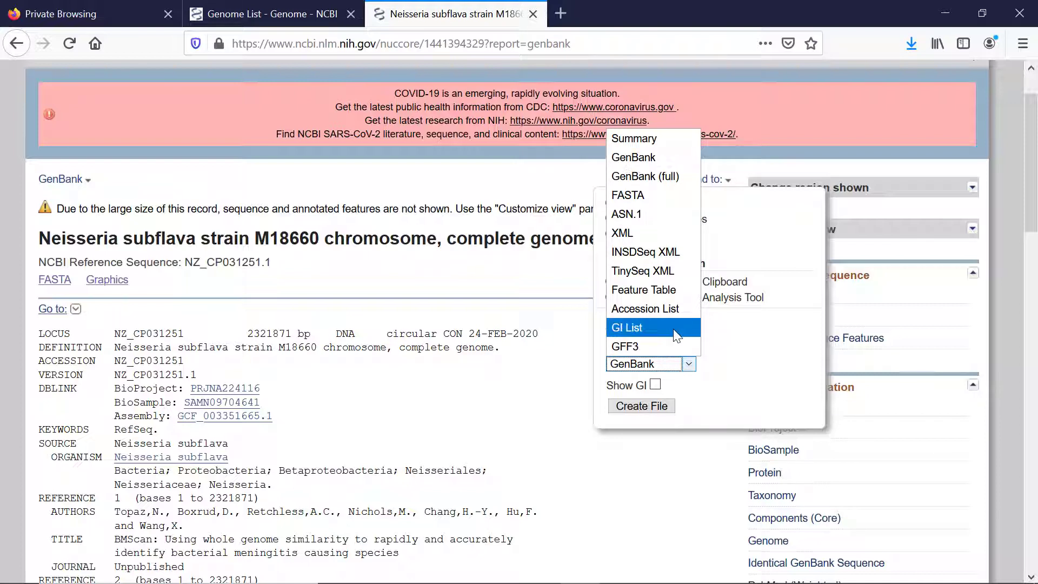
{"action": "left_click", "coordinate": [660, 177]}
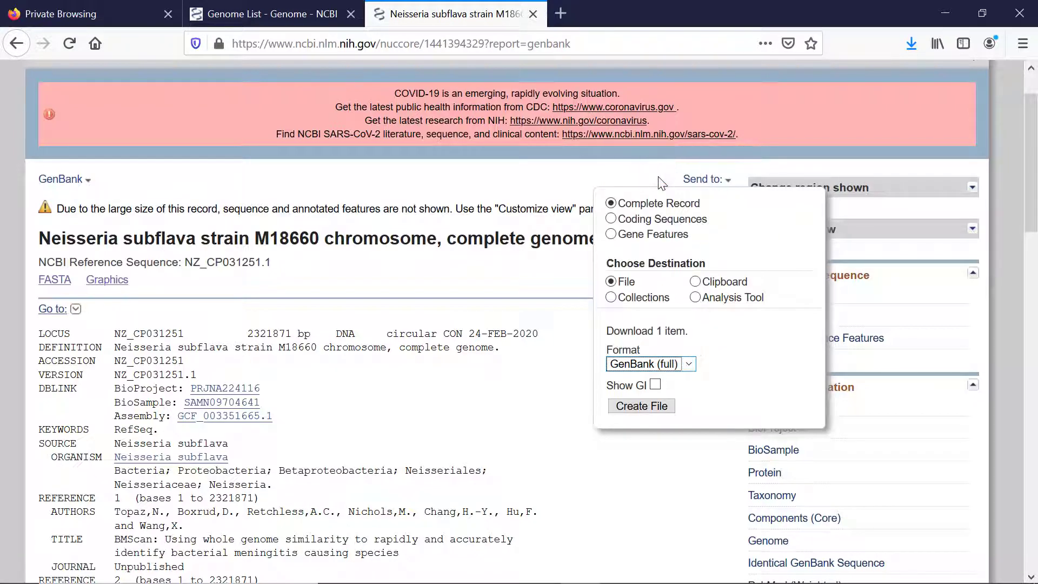
Create the export file and save sequence.gb to disk instead of opening it in Notepad.
{"action": "left_click", "coordinate": [656, 410]}
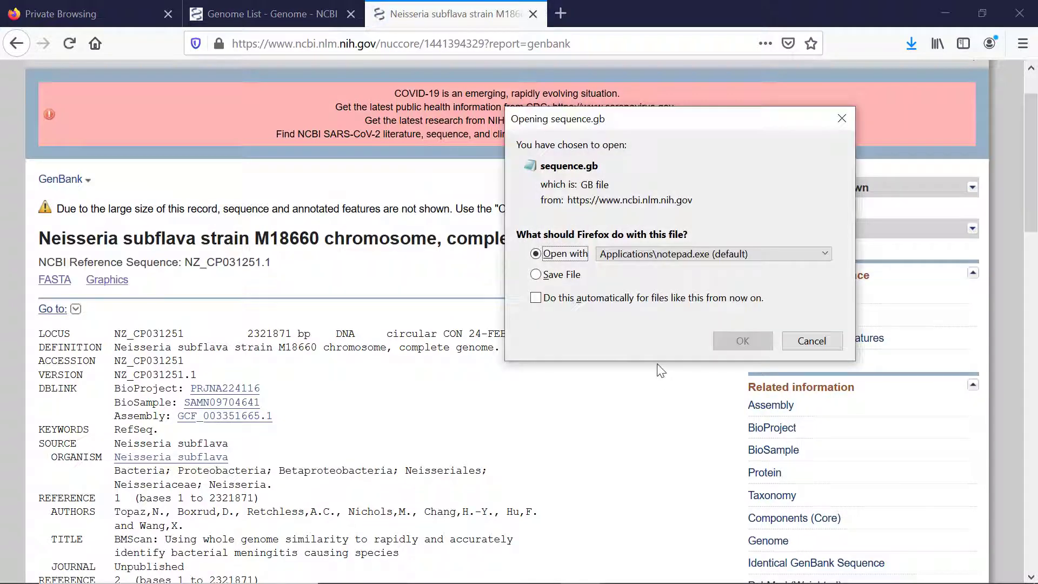
{"action": "left_click", "coordinate": [535, 274]}
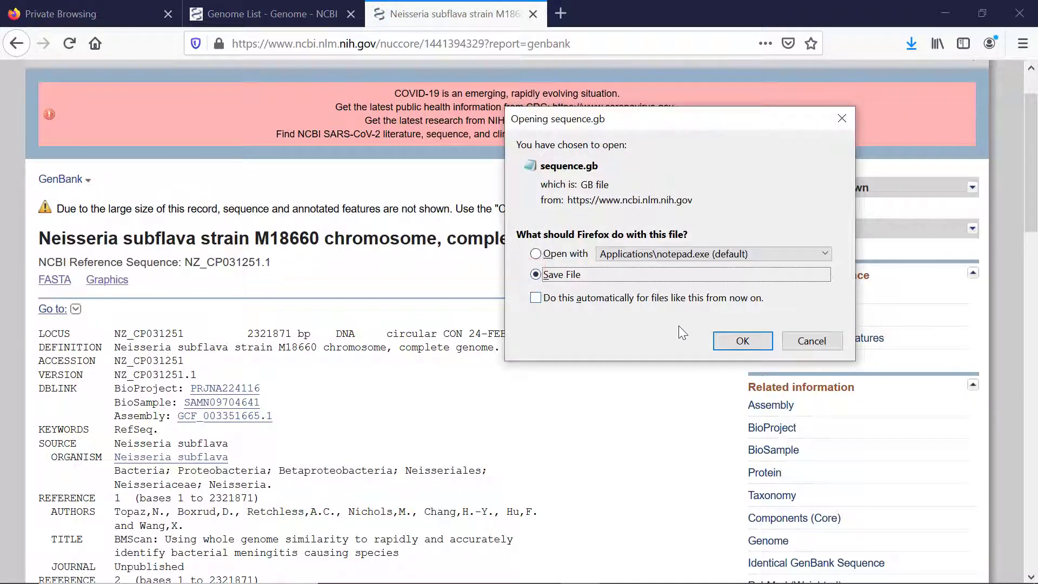
{"action": "left_click", "coordinate": [739, 342]}
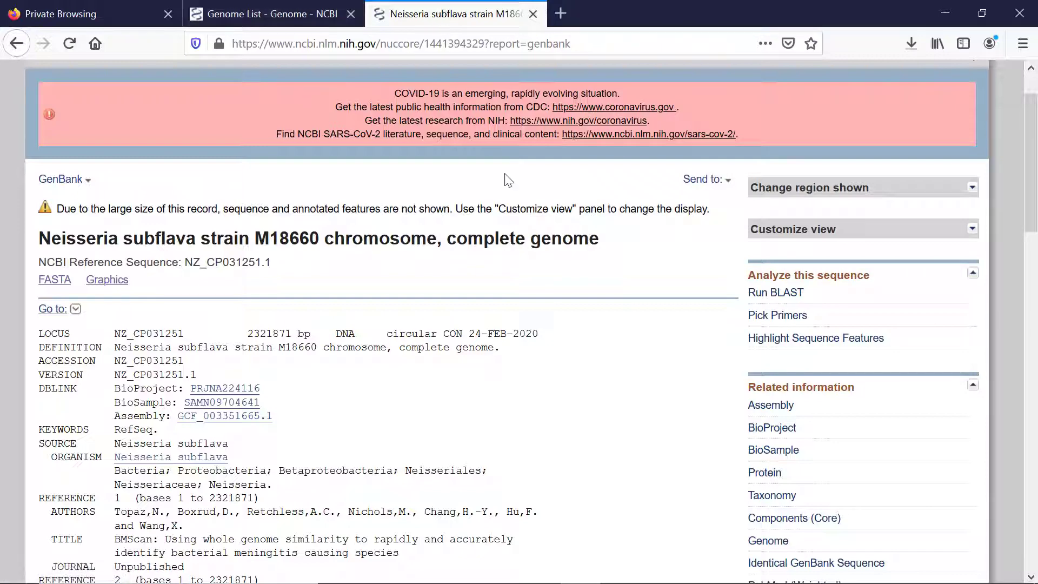
Search the web in a new tab for "mauve genome alignment" and open the Darling lab's Mauve page.
{"action": "left_click", "coordinate": [567, 22]}
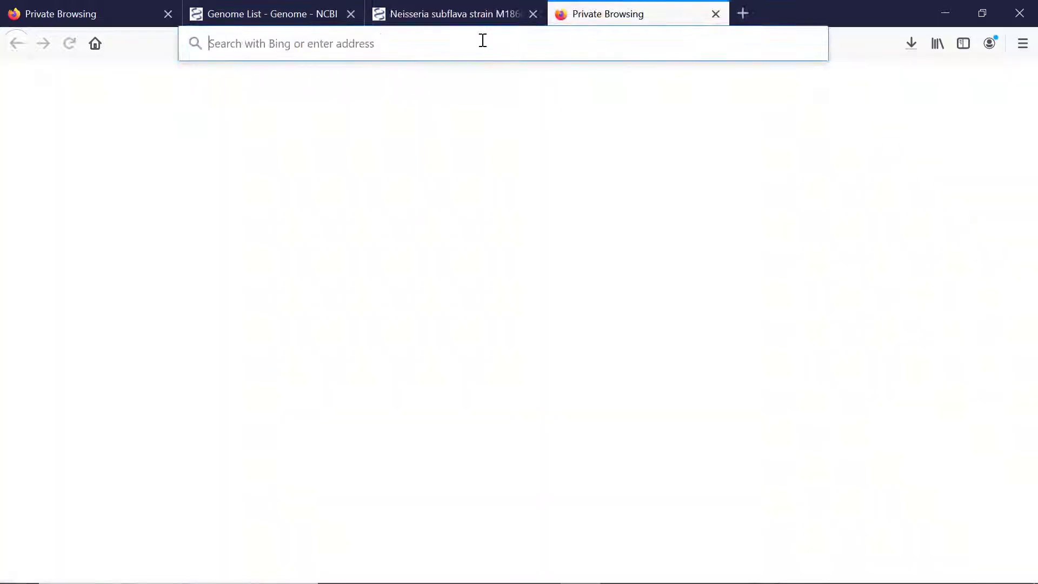
{"action": "type", "text": "ma"}
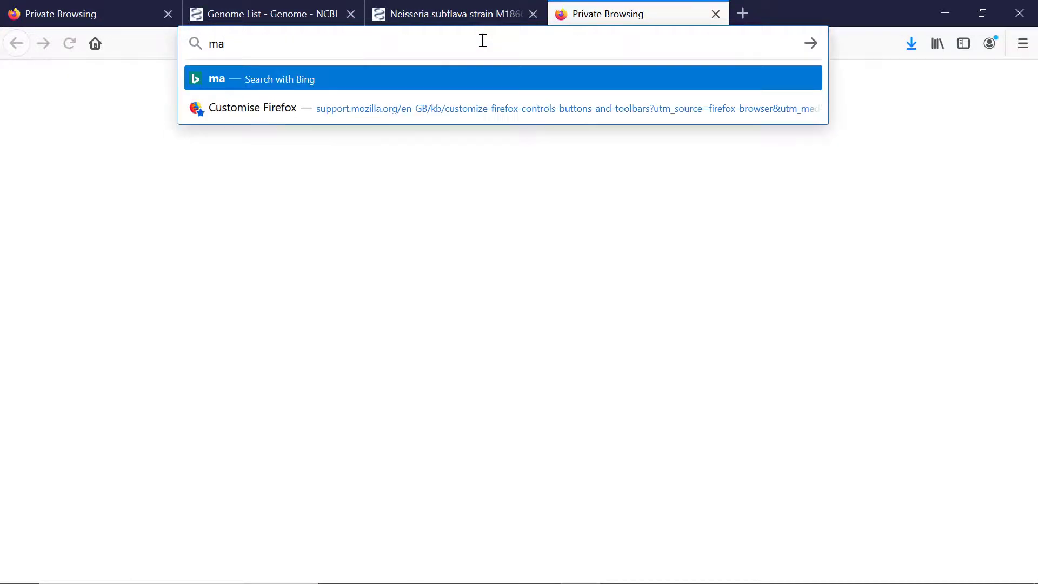
{"action": "type", "text": "uve genome alignment"}
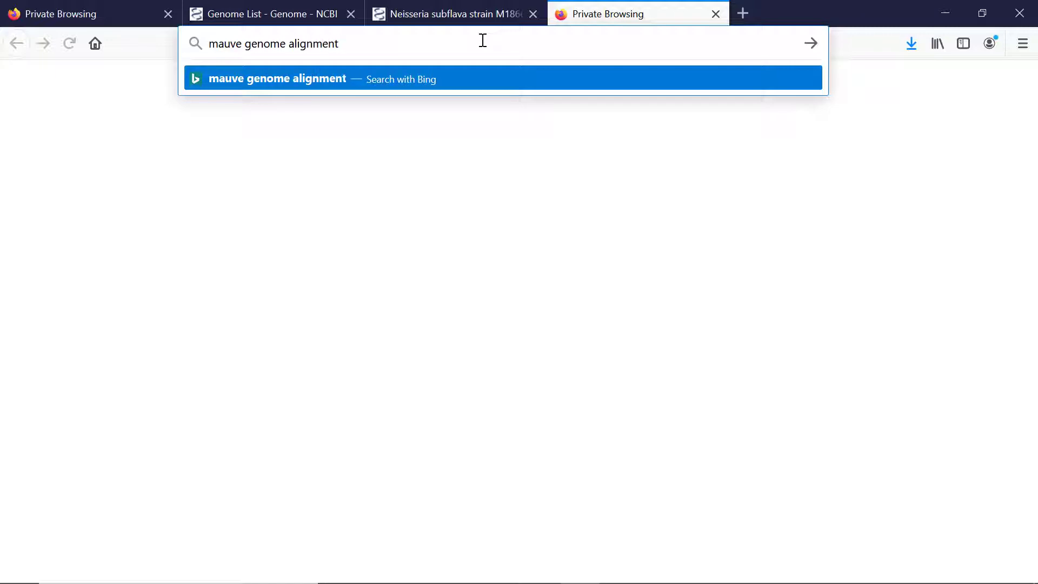
{"action": "key", "text": "Return"}
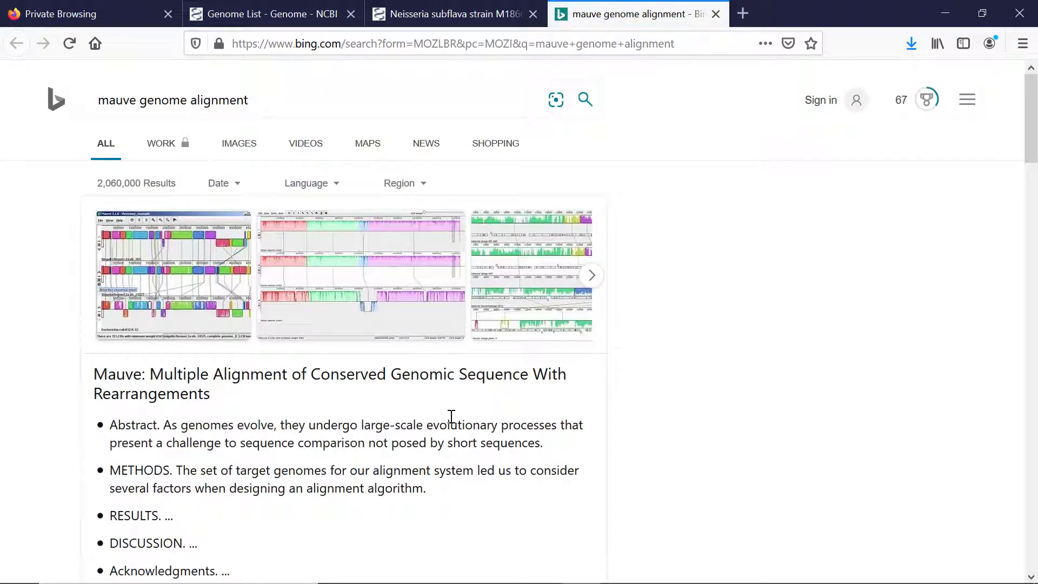
{"action": "scroll", "coordinate": [452, 416], "scroll_direction": "down", "scroll_amount": 5}
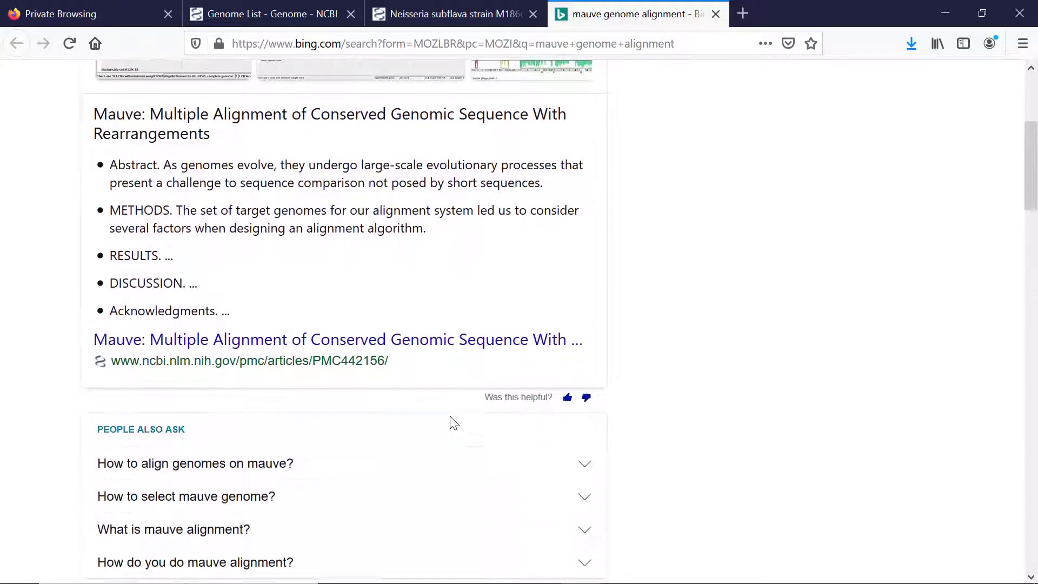
{"action": "scroll", "coordinate": [449, 419], "scroll_direction": "down", "scroll_amount": 6}
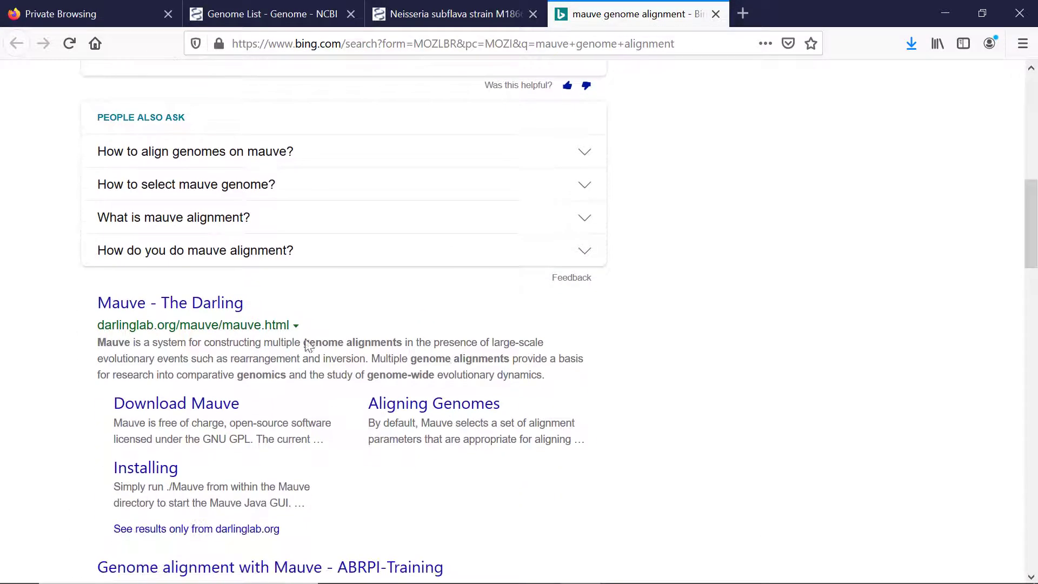
{"action": "left_click", "coordinate": [138, 307]}
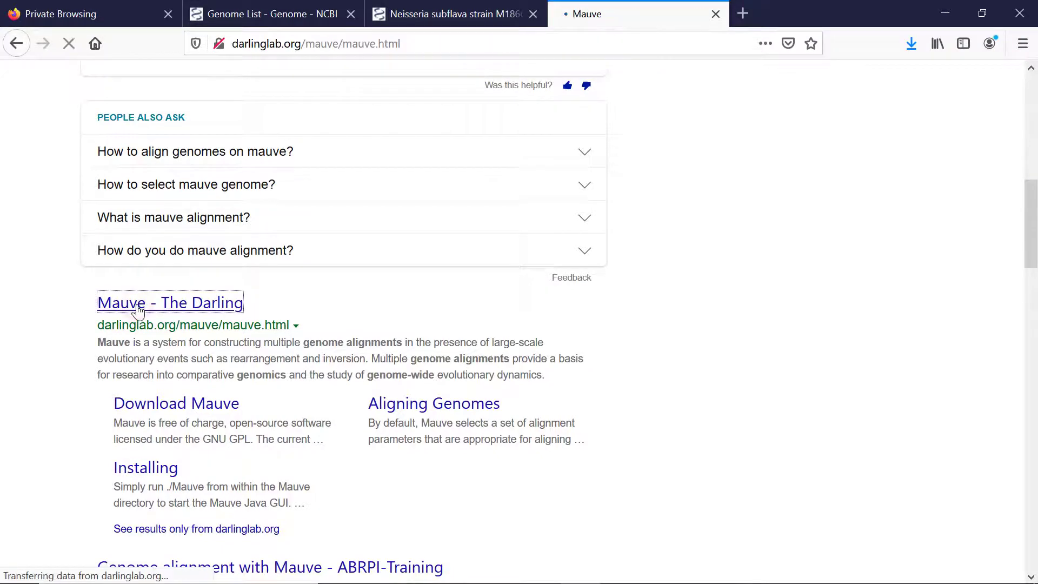
Examine the Mauve introduction and the development snapshots on its download page, and close that tab.
{"action": "scroll", "coordinate": [446, 266], "scroll_direction": "down", "scroll_amount": 3}
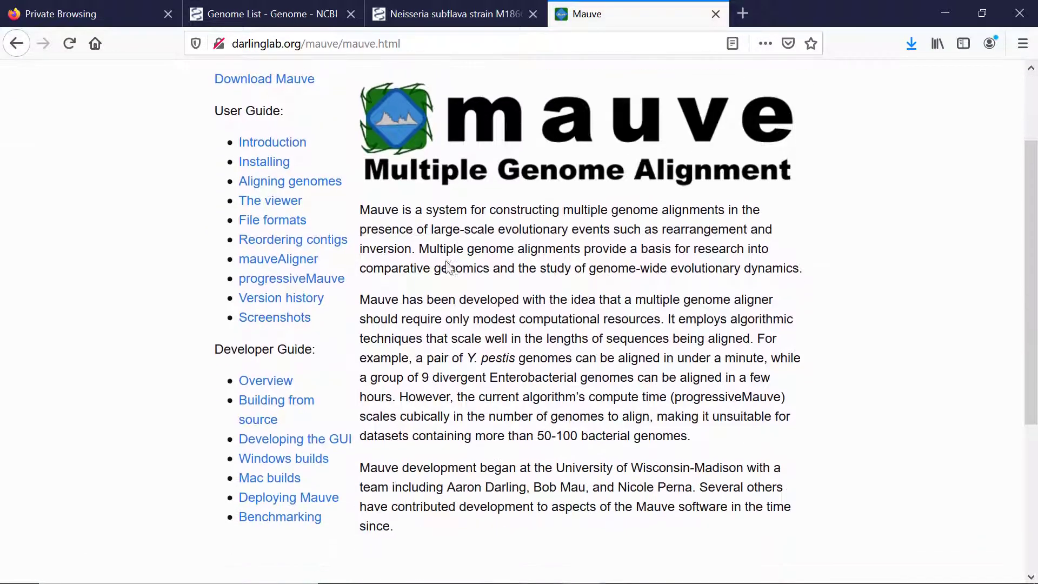
{"action": "scroll", "coordinate": [447, 261], "scroll_direction": "down", "scroll_amount": 2}
{"action": "scroll", "coordinate": [447, 261], "scroll_direction": "up", "scroll_amount": 4}
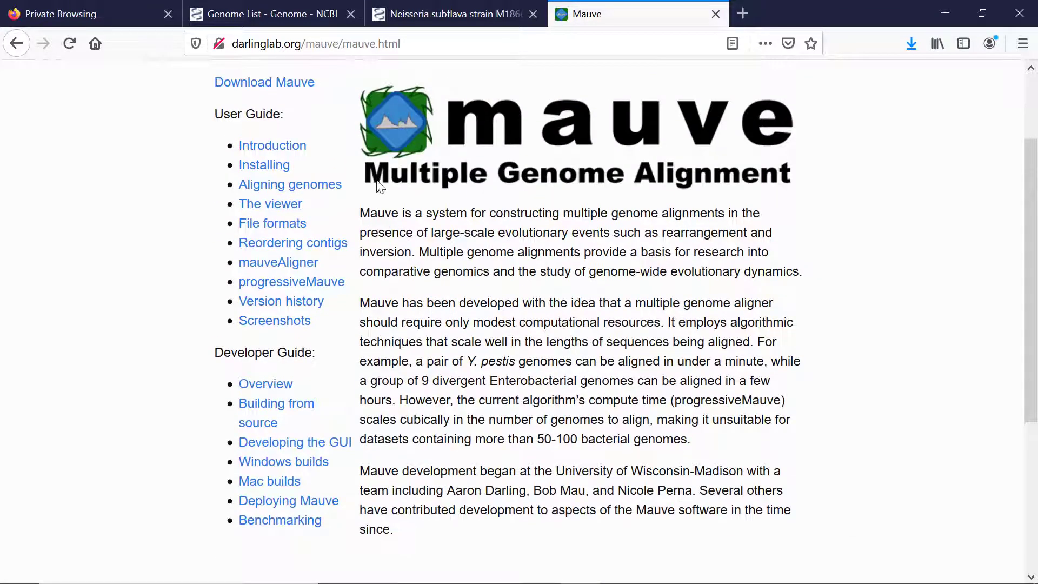
{"action": "scroll", "coordinate": [394, 204], "scroll_direction": "up", "scroll_amount": 1}
{"action": "left_click", "coordinate": [304, 117]}
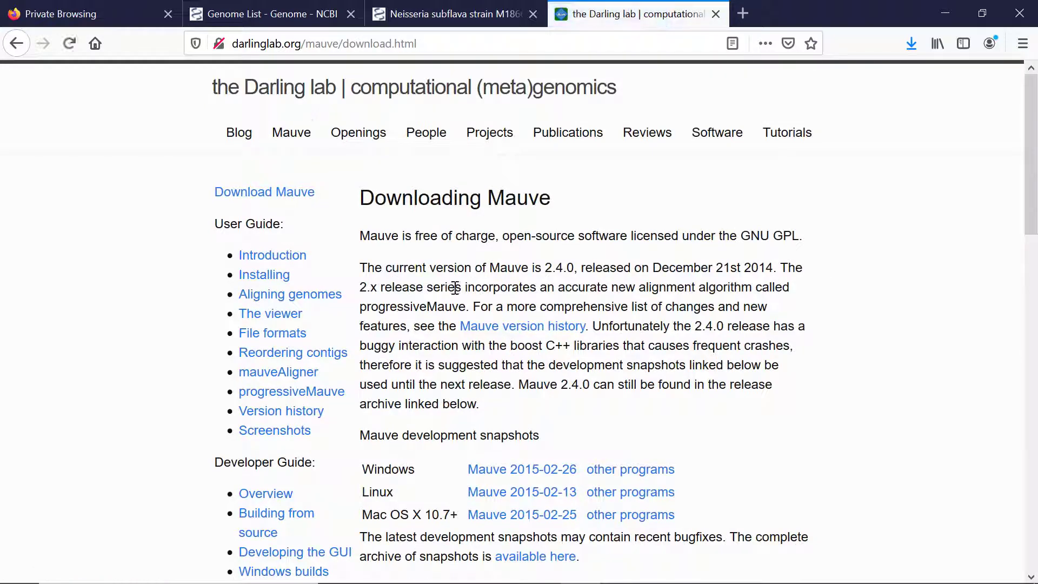
{"action": "scroll", "coordinate": [420, 331], "scroll_direction": "down", "scroll_amount": 4}
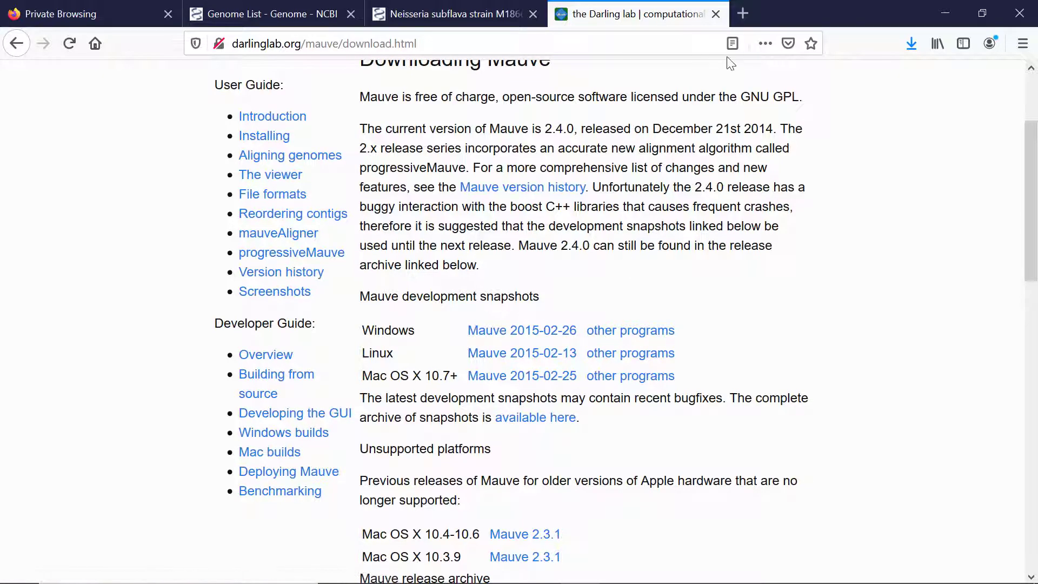
{"action": "left_click", "coordinate": [716, 13]}
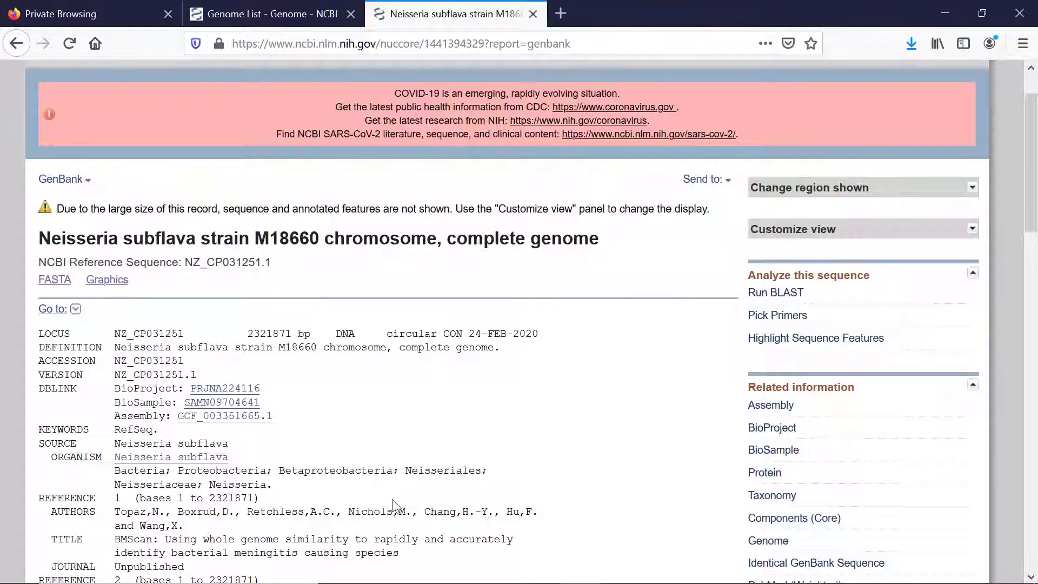
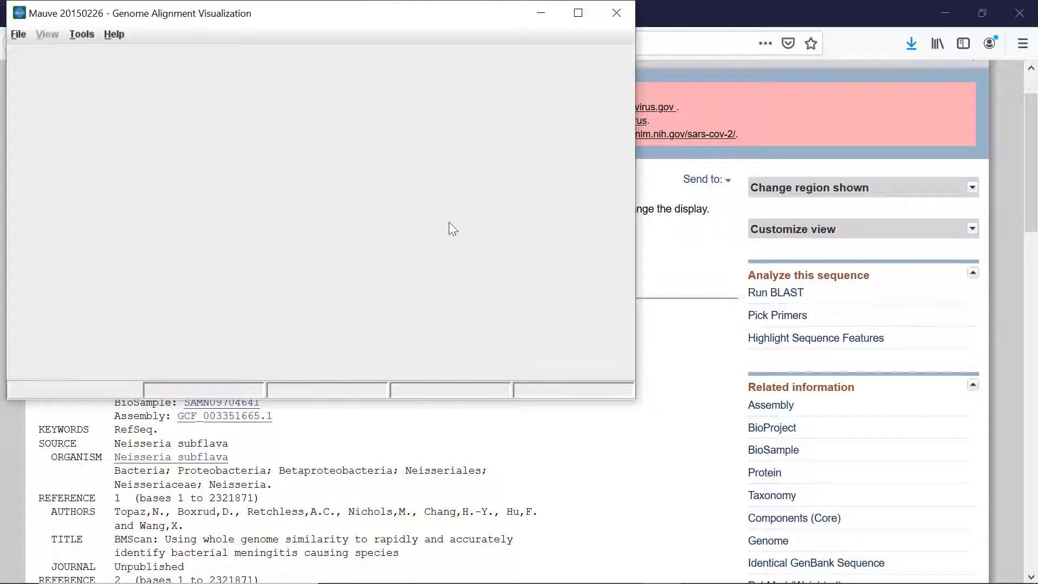
Start a progressiveMauve alignment in Mauve and add Neisseria subflava strain M18660.gb from the MAUVE folder on the Desktop.
{"action": "left_click", "coordinate": [16, 36]}
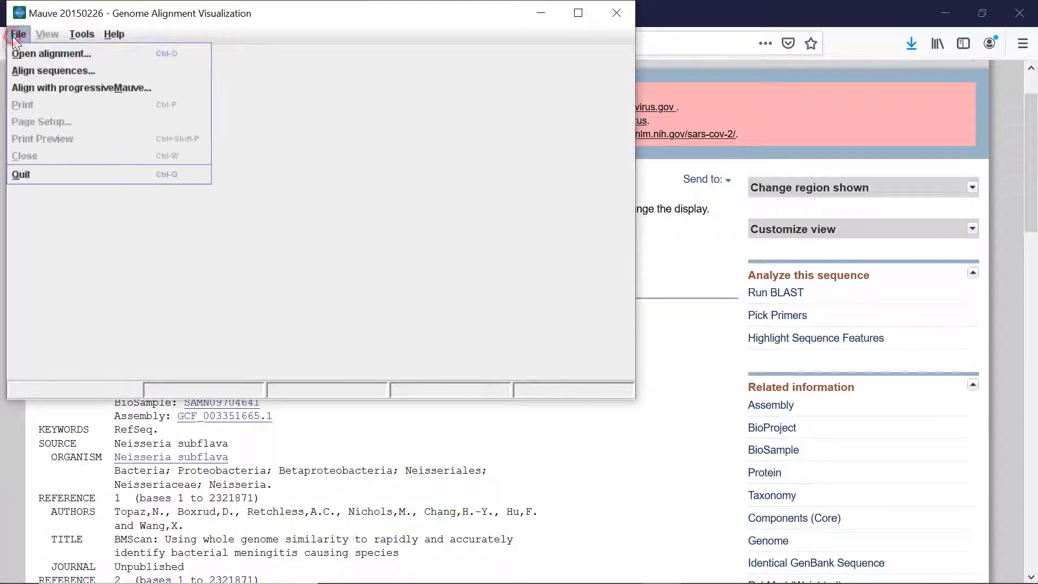
{"action": "left_click", "coordinate": [76, 89]}
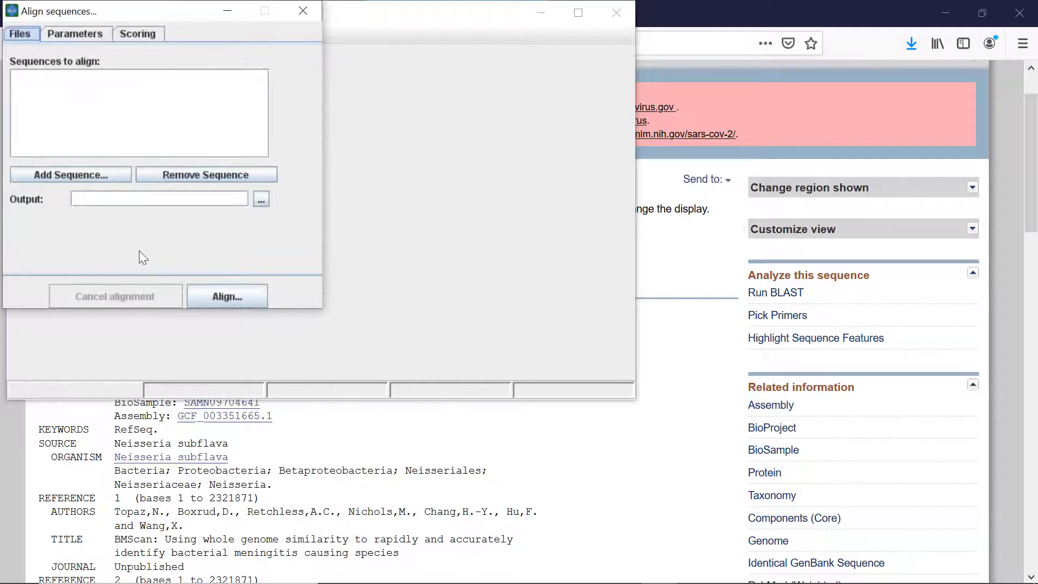
{"action": "left_click", "coordinate": [88, 176]}
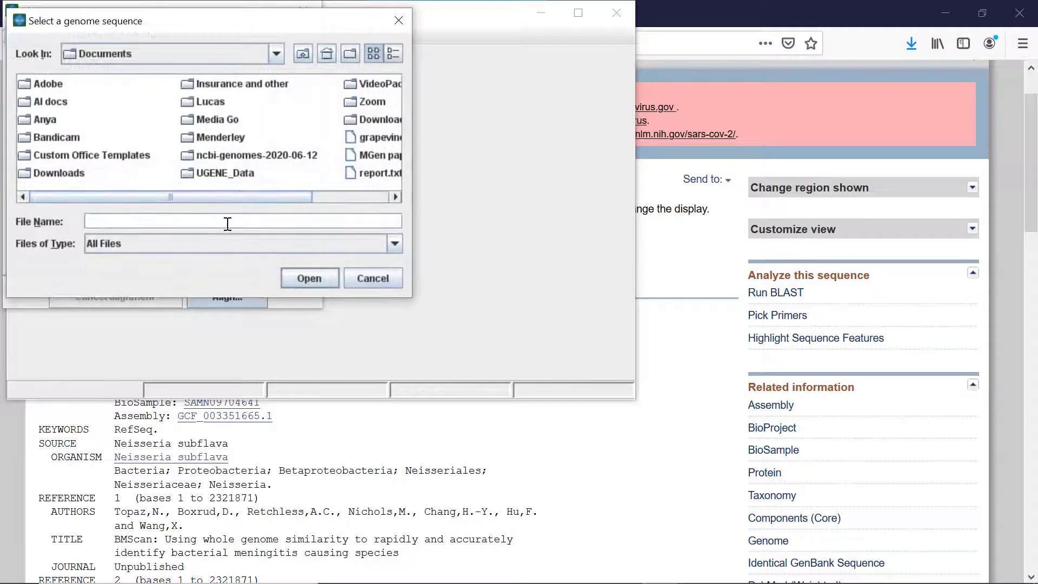
{"action": "left_click", "coordinate": [245, 60]}
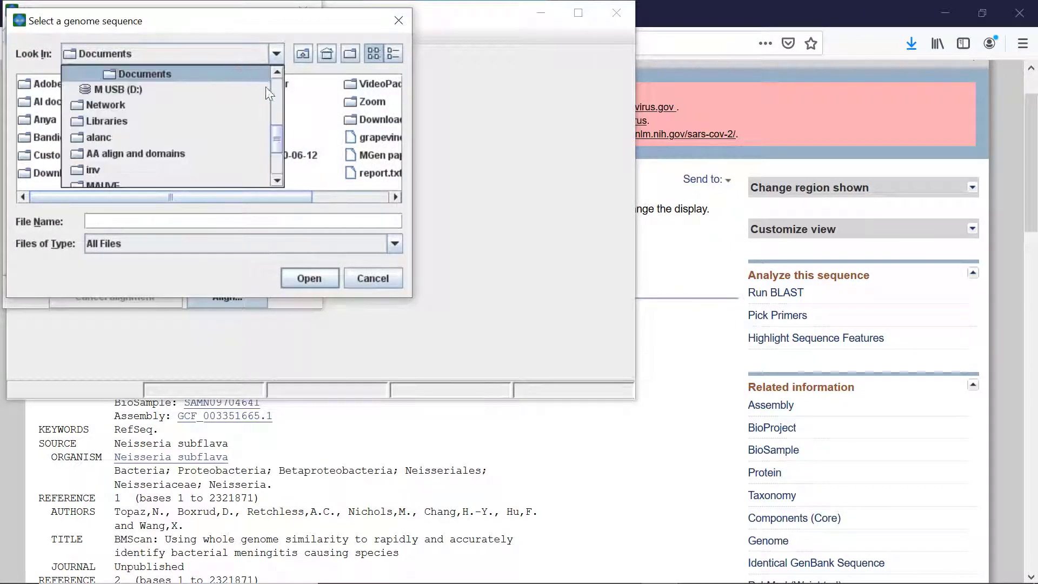
{"action": "left_click_drag", "start_coordinate": [280, 134], "coordinate": [280, 89]}
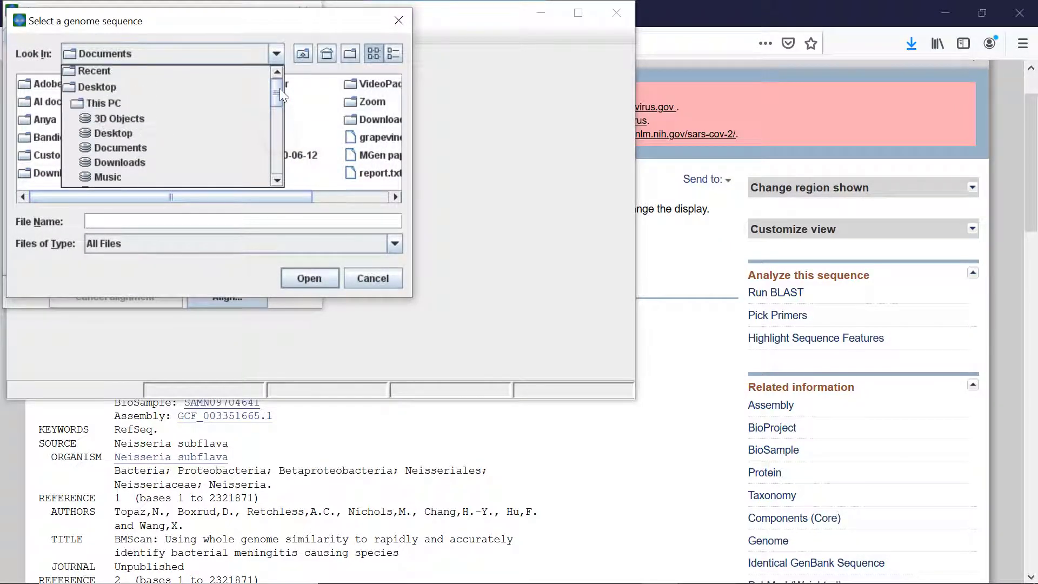
{"action": "left_click", "coordinate": [164, 91]}
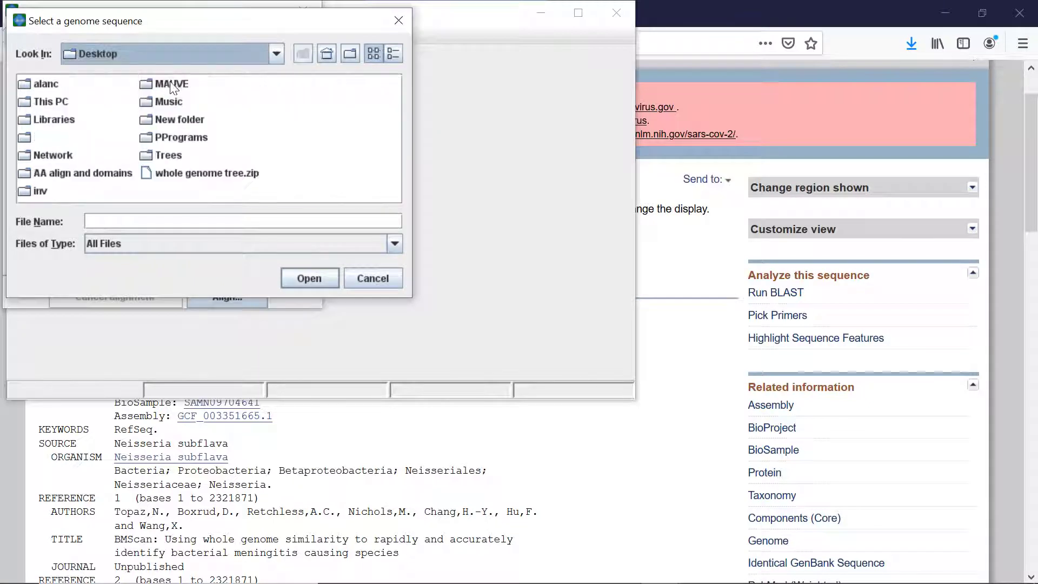
{"action": "double_click", "coordinate": [156, 85]}
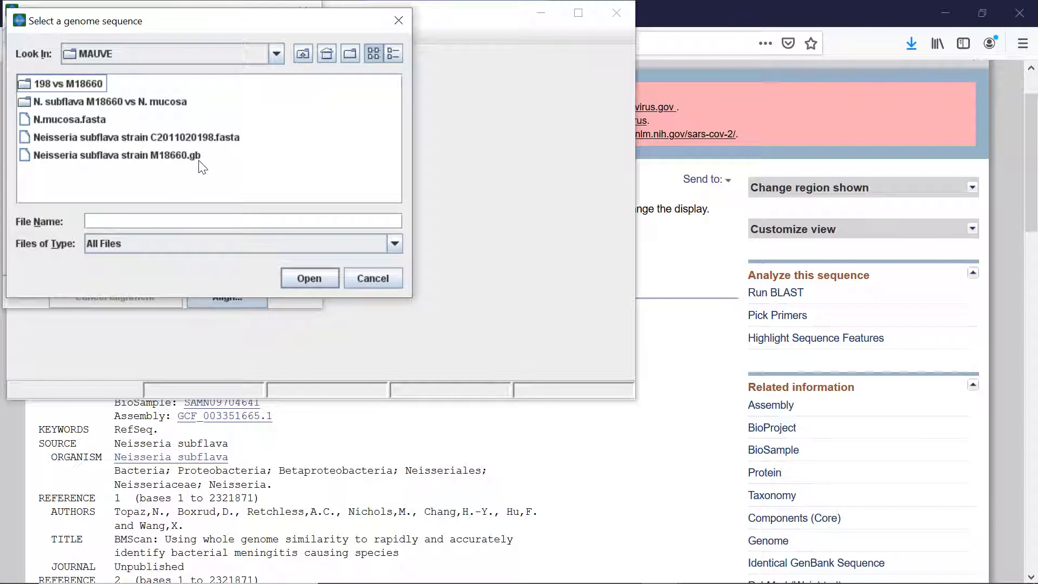
{"action": "left_click", "coordinate": [145, 162]}
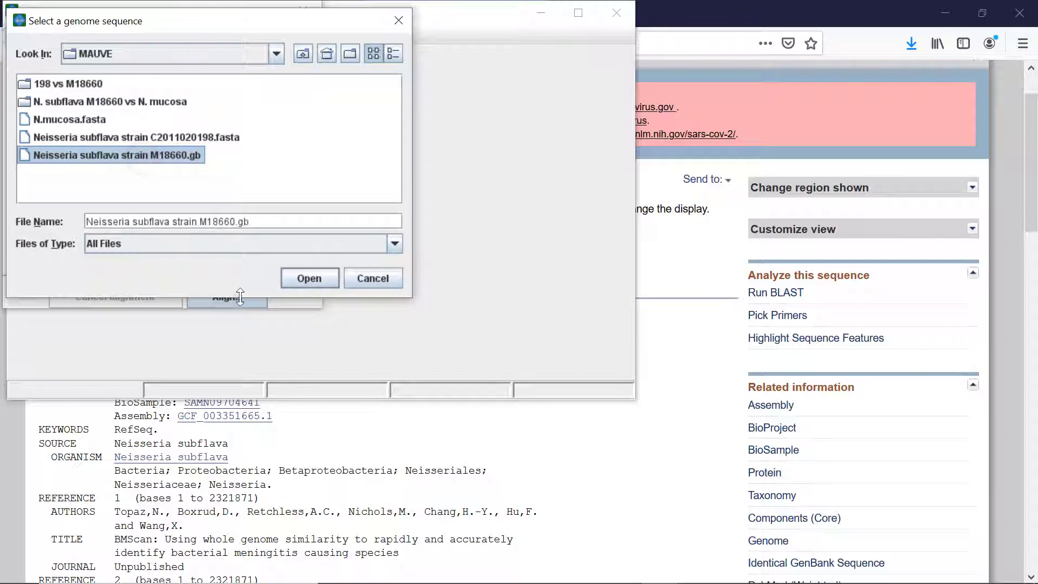
{"action": "left_click", "coordinate": [307, 279]}
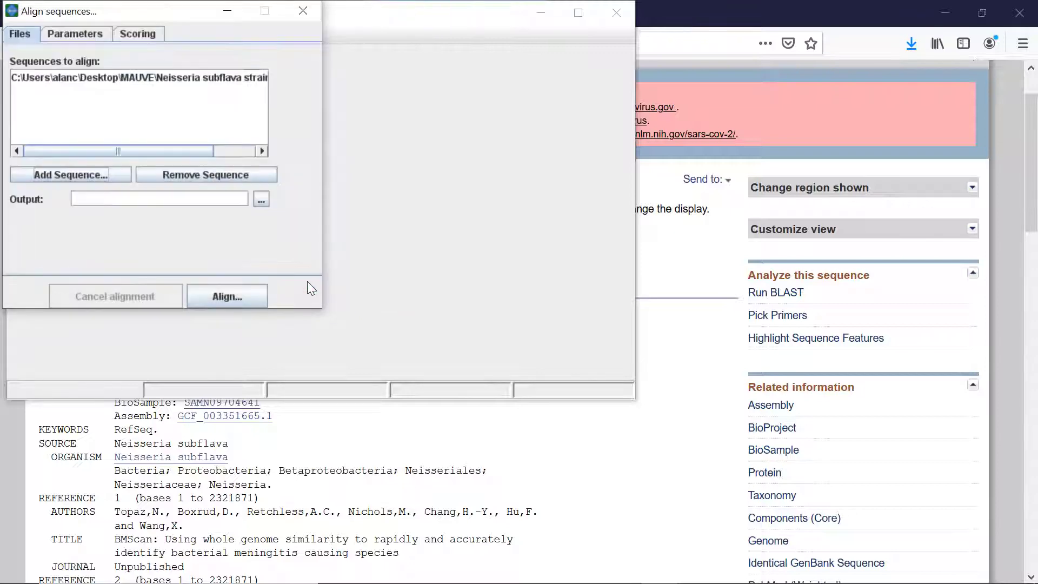
Add Neisseria subflava strain C2011020198.fasta as the second sequence to align.
{"action": "left_click", "coordinate": [102, 174]}
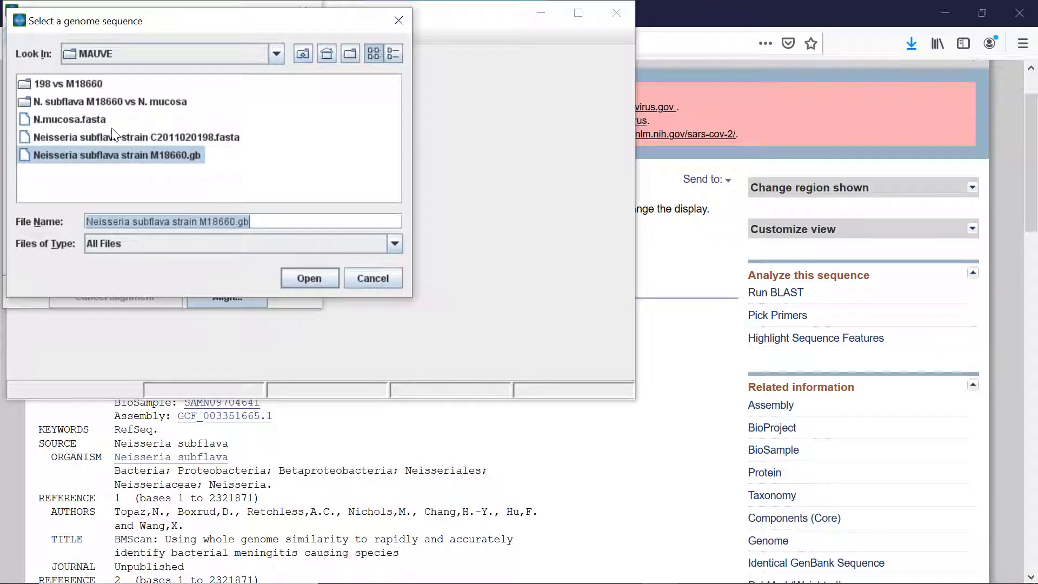
{"action": "left_click", "coordinate": [174, 137]}
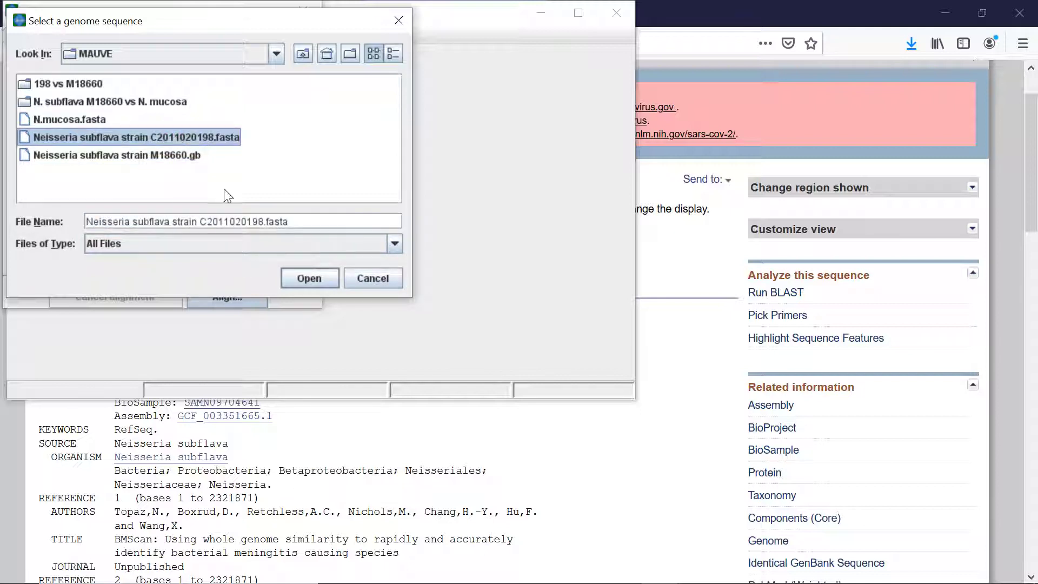
{"action": "left_click", "coordinate": [309, 279]}
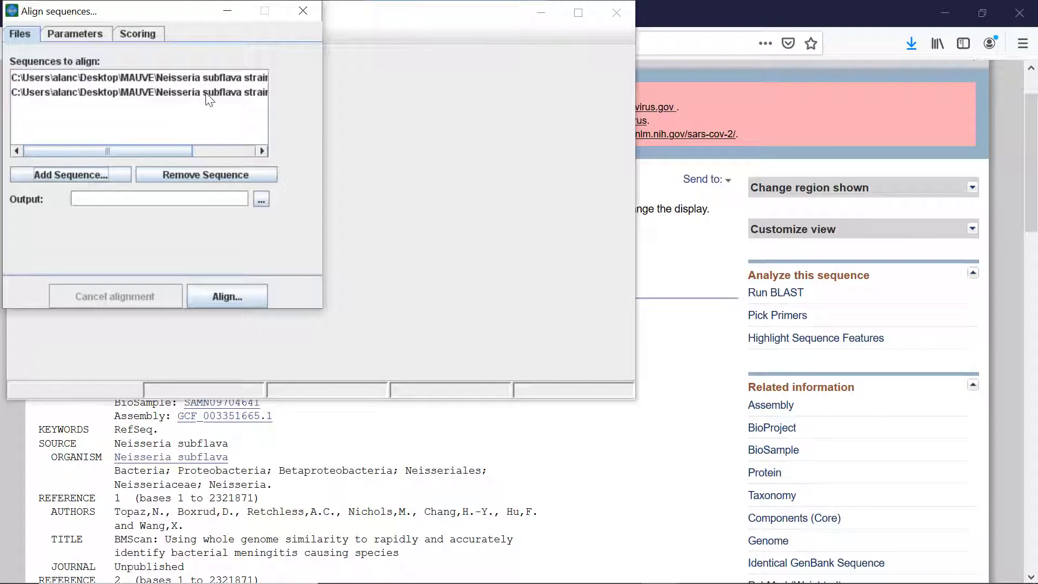
Set the alignment output to a file named "198 vs M18660" on the Desktop.
{"action": "left_click", "coordinate": [258, 203]}
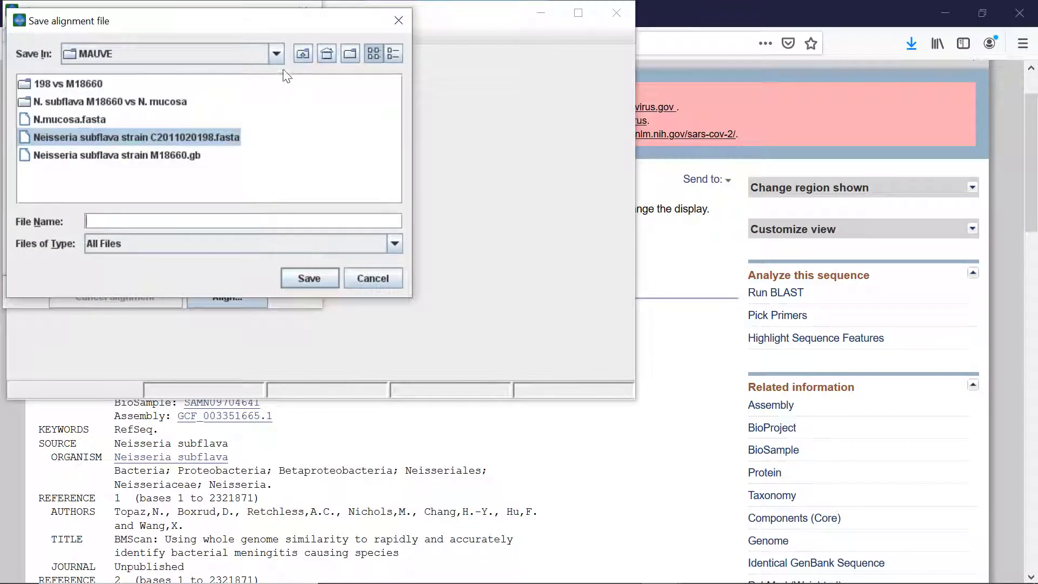
{"action": "left_click", "coordinate": [277, 54]}
{"action": "left_click_drag", "start_coordinate": [279, 136], "coordinate": [277, 89]}
{"action": "left_click", "coordinate": [187, 92]}
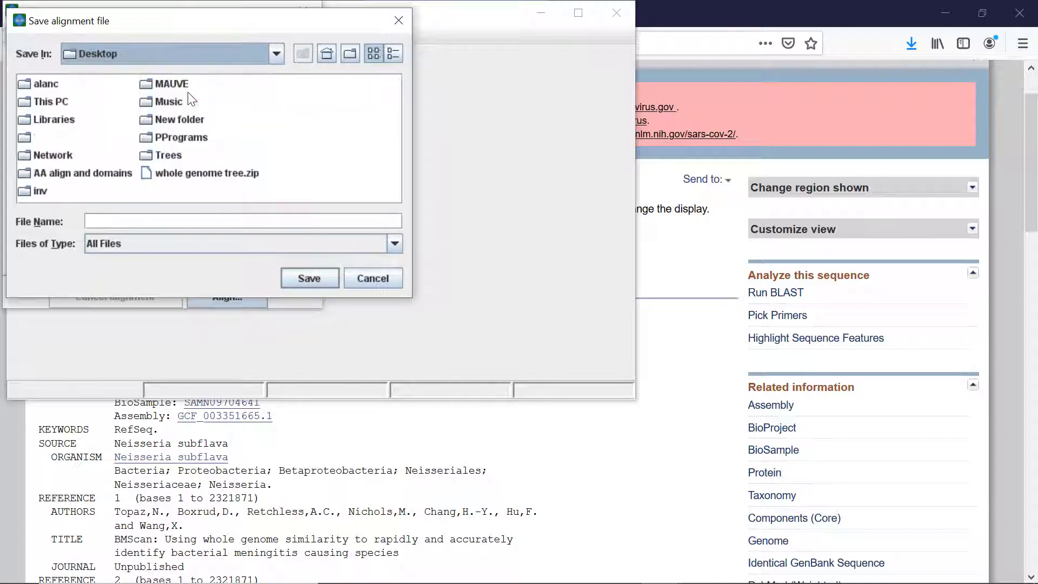
{"action": "left_click", "coordinate": [171, 220]}
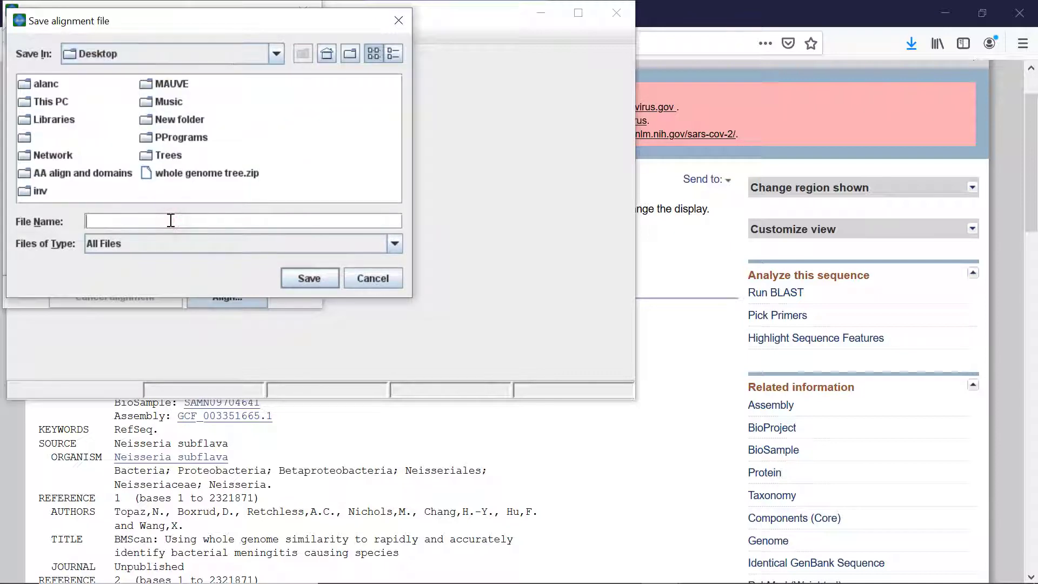
{"action": "type", "text": "198 vs M18660"}
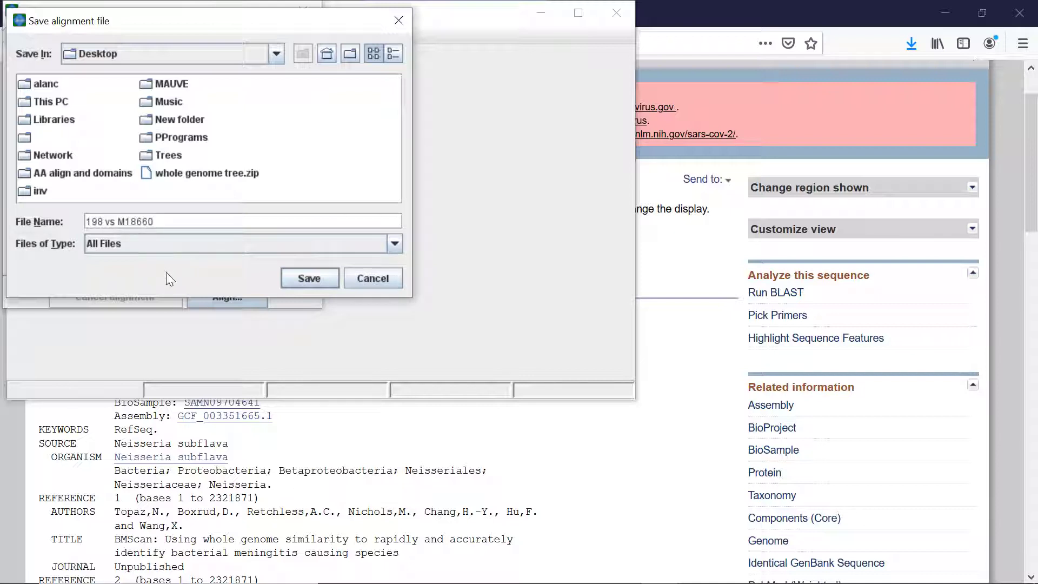
{"action": "left_click", "coordinate": [298, 279]}
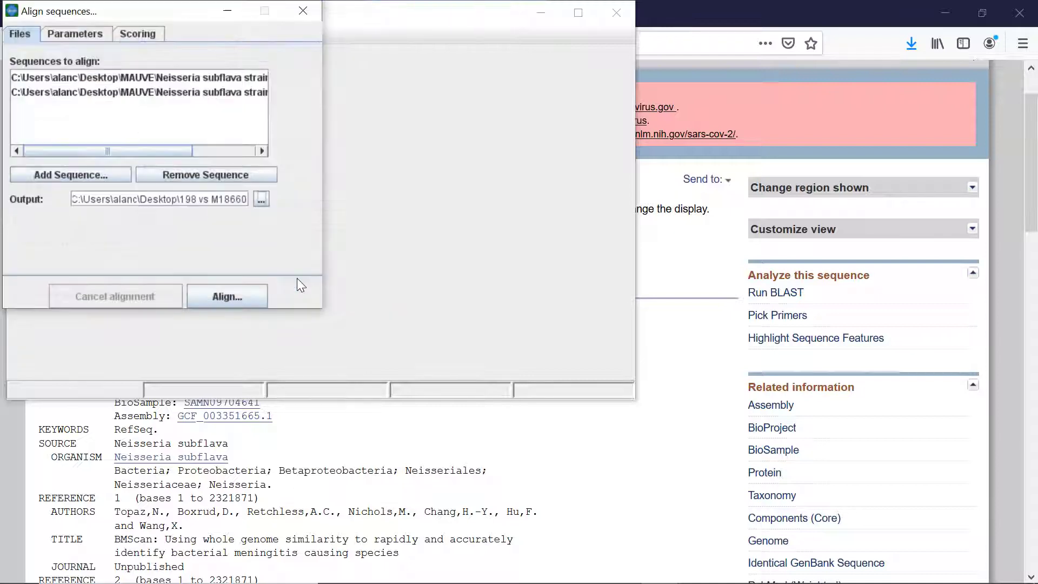
Run the alignment, enlarge the Mauve Console to follow its progress, and minimize the console and alignment setup windows.
{"action": "left_click", "coordinate": [236, 299]}
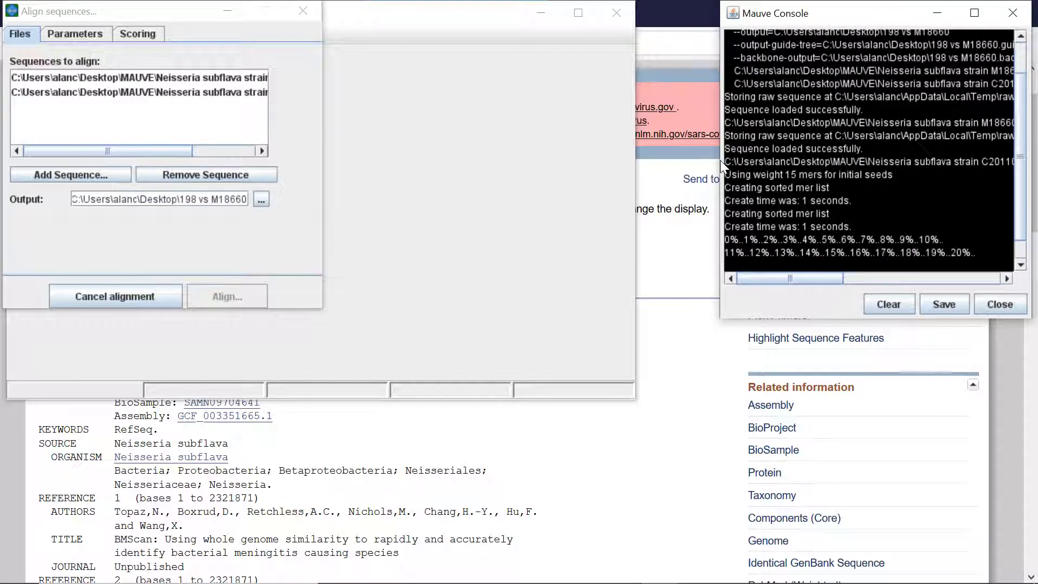
{"action": "left_click_drag", "start_coordinate": [720, 160], "coordinate": [631, 158]}
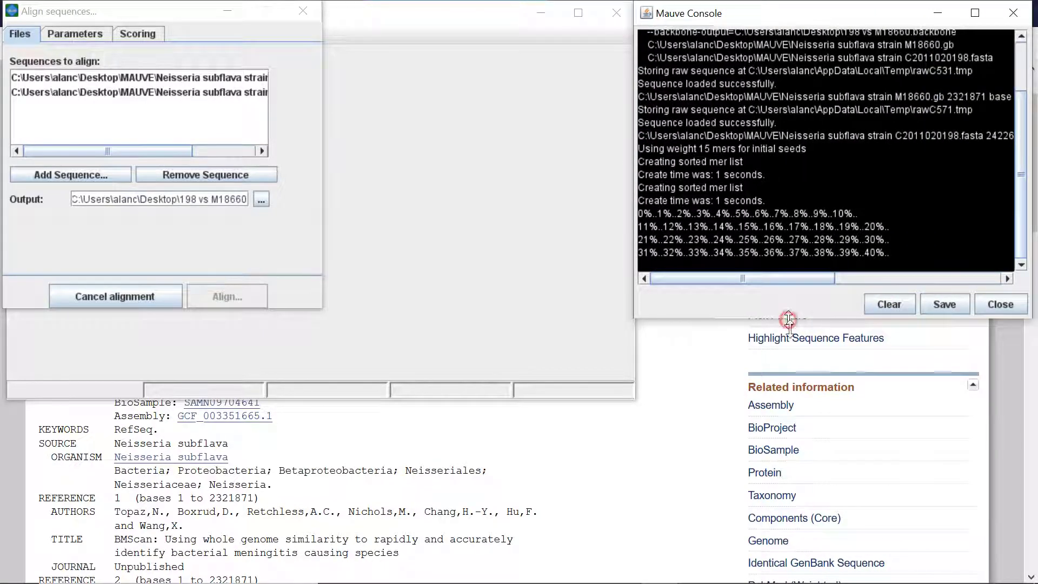
{"action": "left_click_drag", "start_coordinate": [788, 319], "coordinate": [831, 576]}
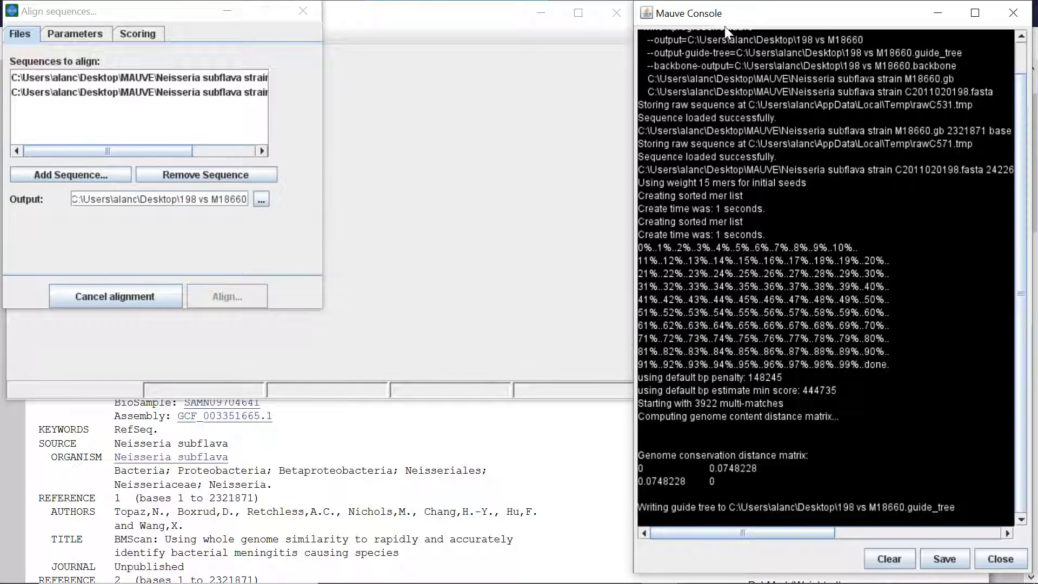
{"action": "left_click", "coordinate": [937, 14]}
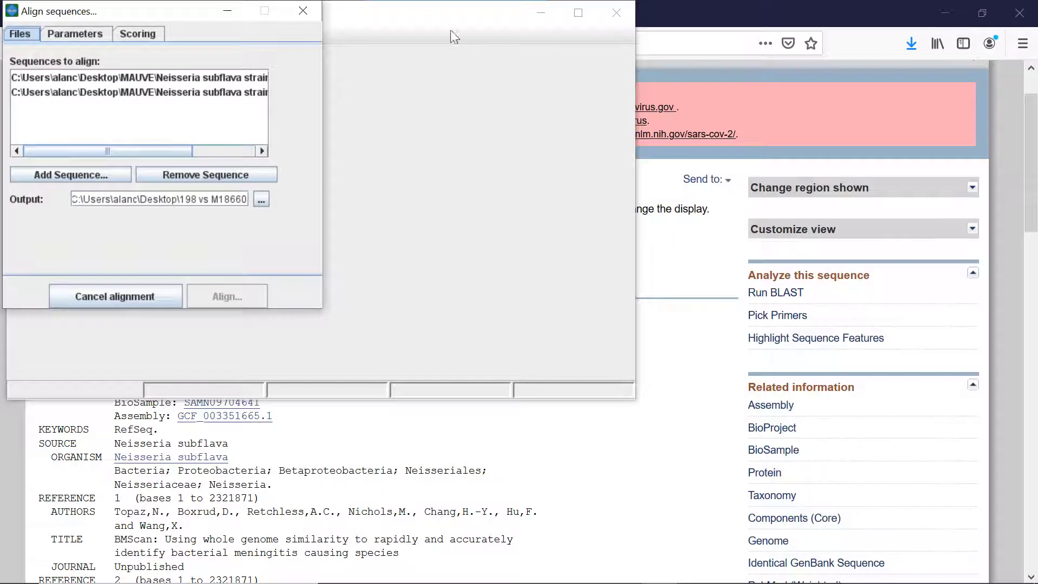
{"action": "left_click", "coordinate": [228, 12]}
Open the existing alignment "M18660 vs 198" from the "198 vs M18660" subfolder of the Desktop's MAUVE folder.
{"action": "left_click", "coordinate": [23, 38]}
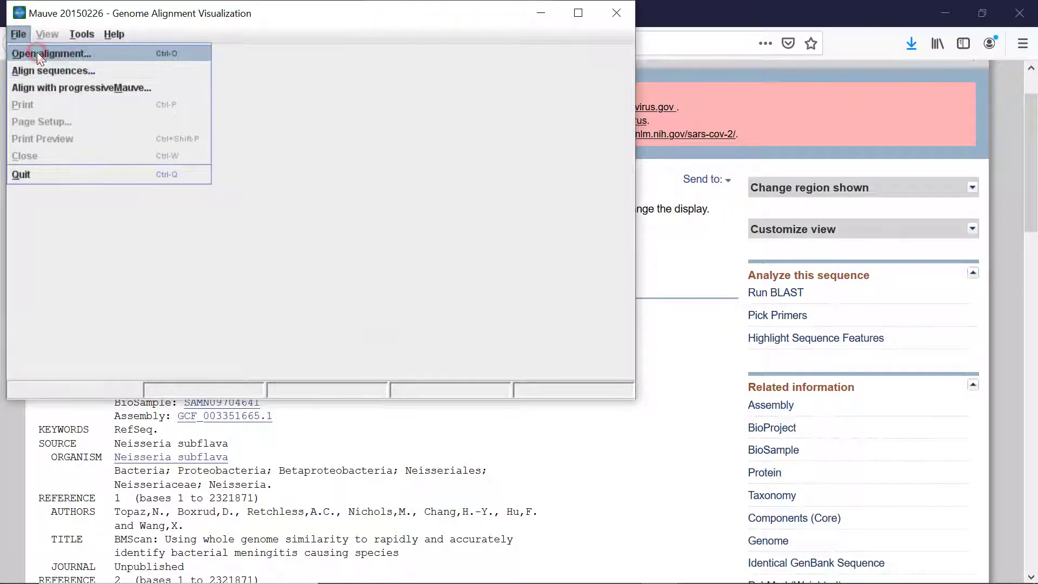
{"action": "left_click", "coordinate": [37, 52]}
{"action": "left_click", "coordinate": [386, 106]}
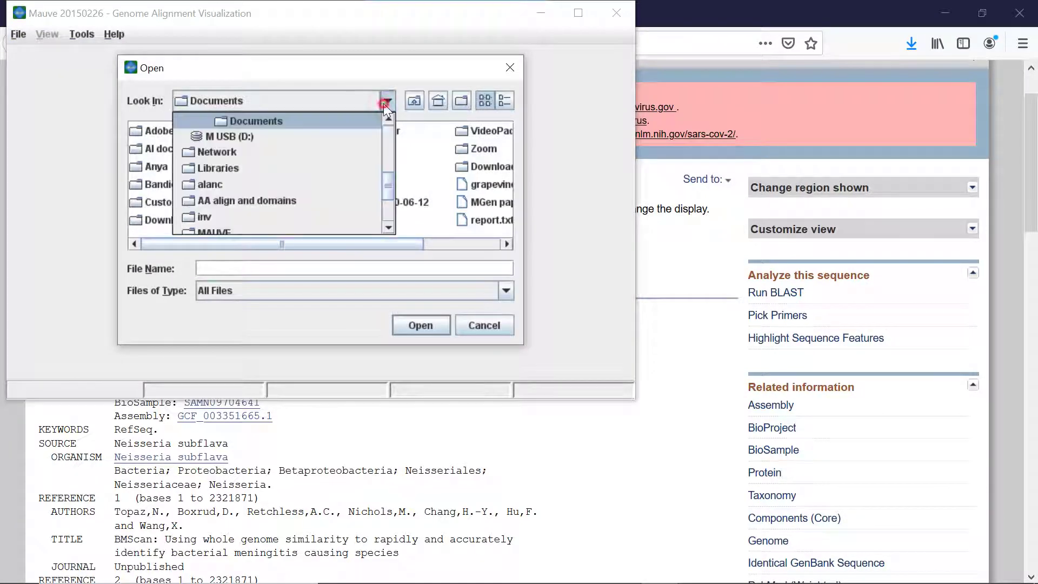
{"action": "left_click_drag", "start_coordinate": [388, 185], "coordinate": [363, 112]}
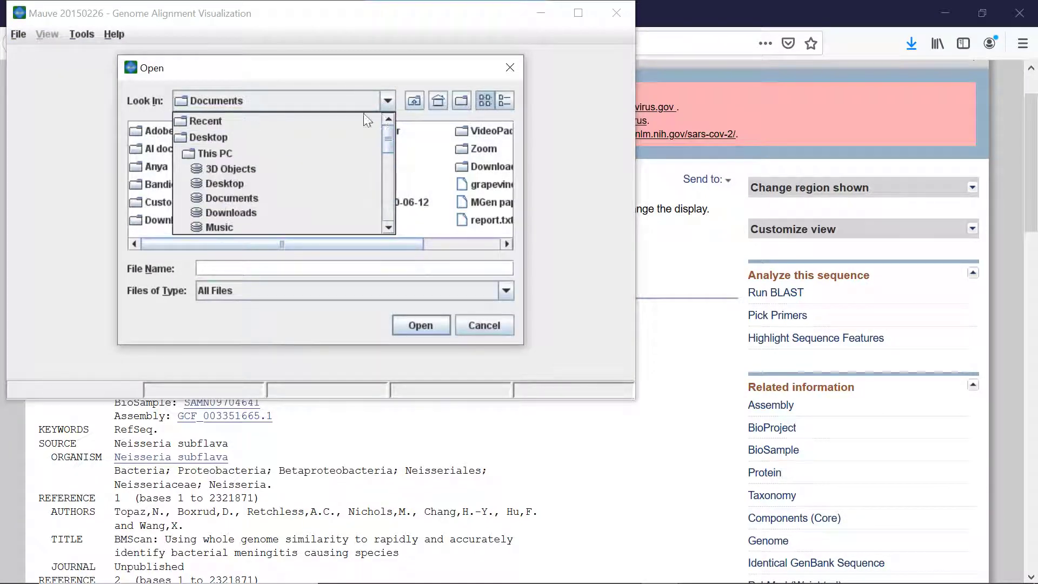
{"action": "left_click", "coordinate": [284, 139]}
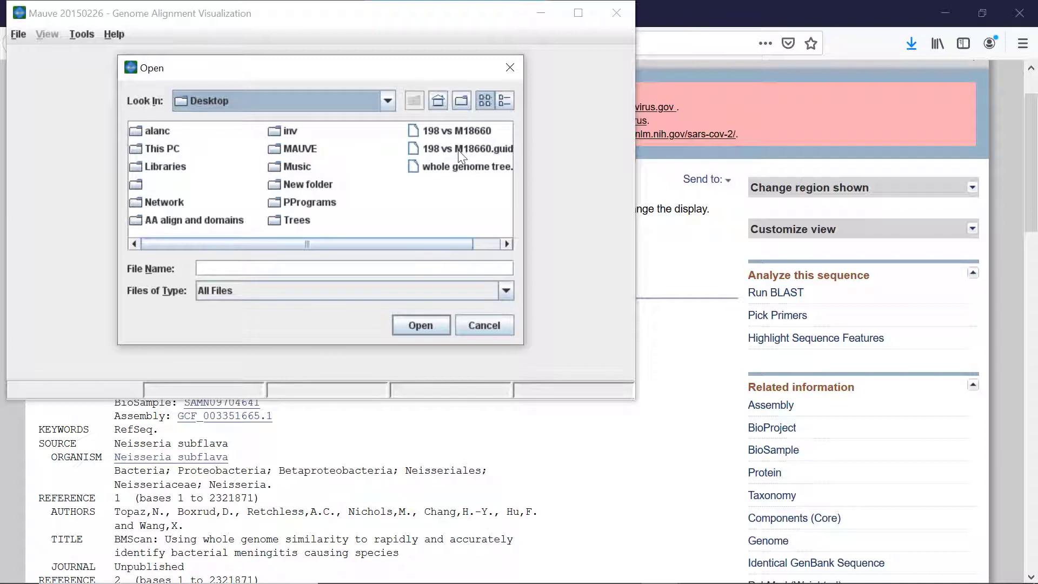
{"action": "left_click", "coordinate": [283, 147]}
{"action": "double_click", "coordinate": [282, 147]}
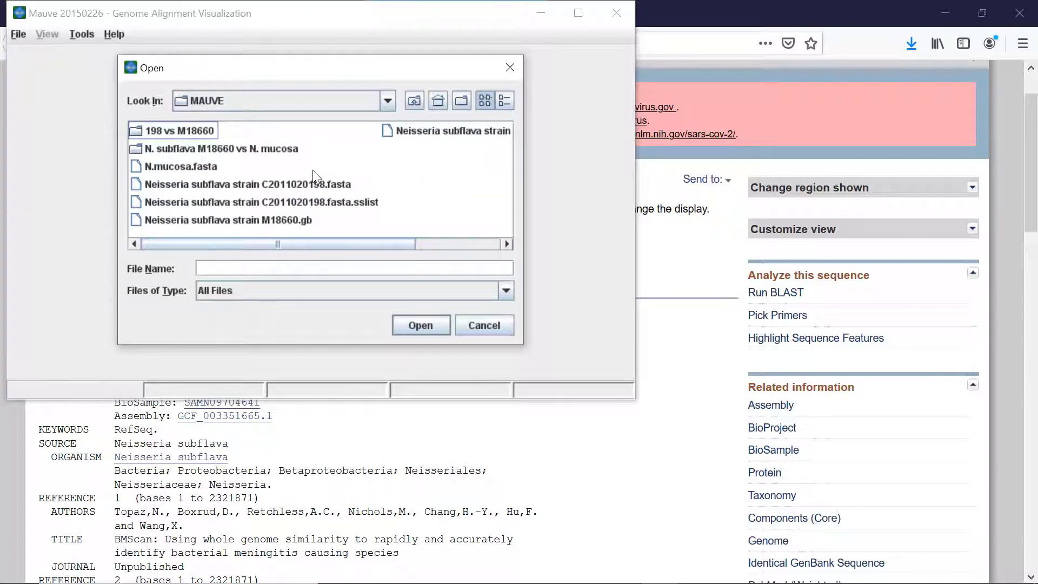
{"action": "double_click", "coordinate": [143, 131]}
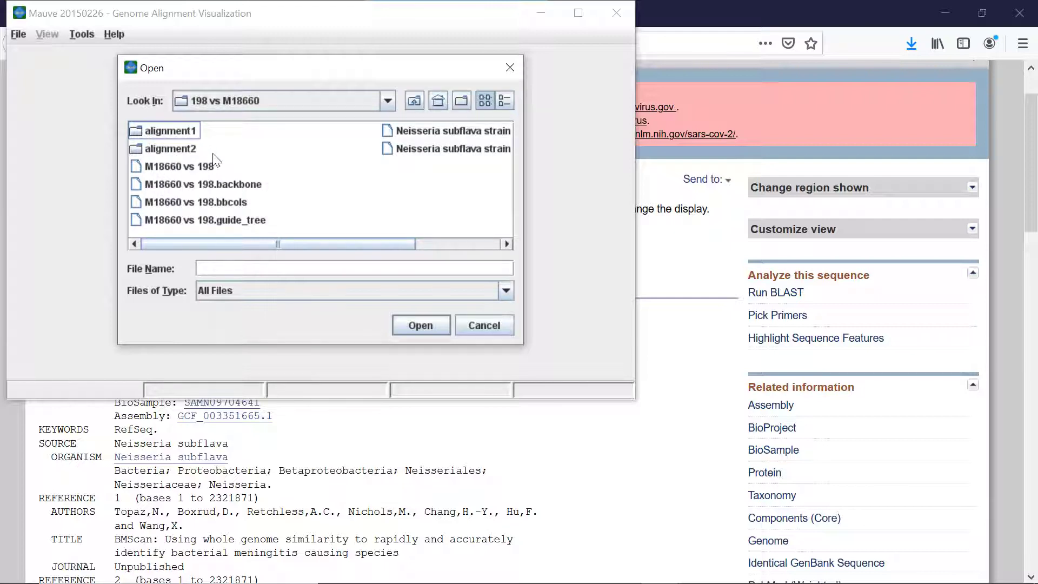
{"action": "left_click", "coordinate": [173, 169]}
{"action": "double_click", "coordinate": [173, 169]}
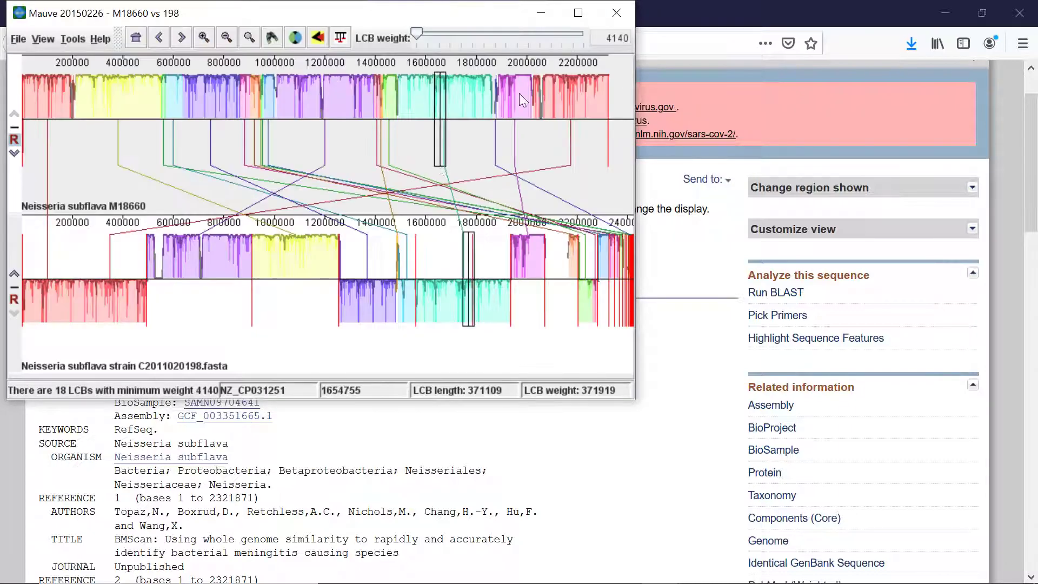
Maximize the "M18660 vs 198" alignment window and close the separate "198 vs M18660" alignment window.
{"action": "left_click", "coordinate": [578, 13]}
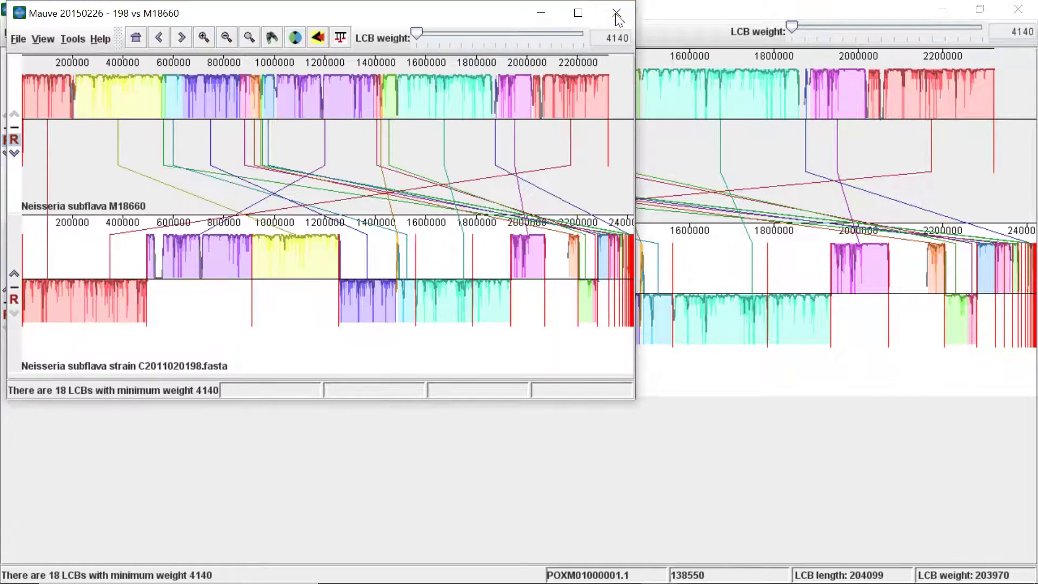
{"action": "left_click", "coordinate": [616, 13]}
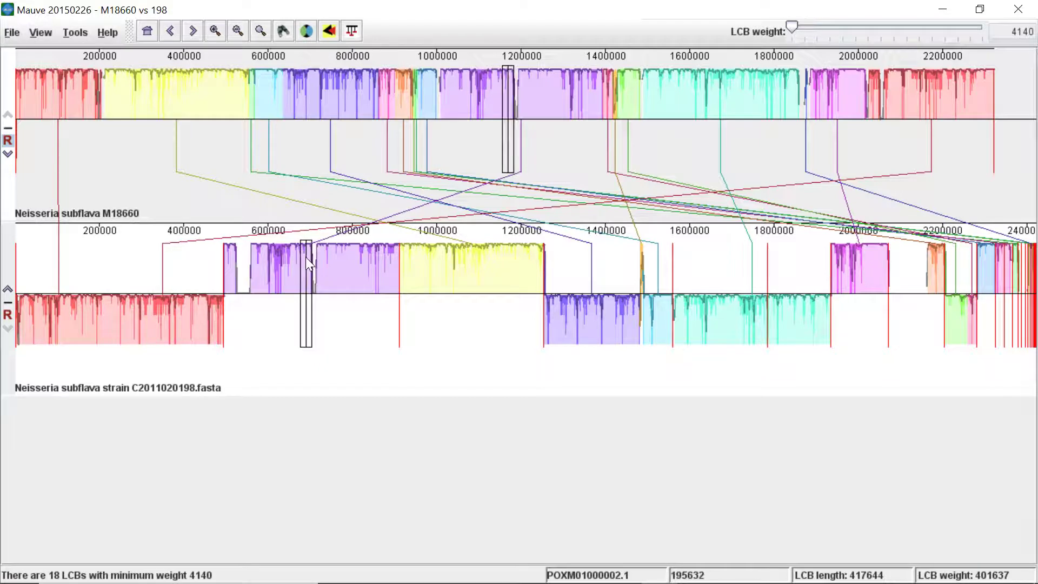
Zoom in to gene level and line up both genomes on the purple block near position 1,205,000 of M18660 to examine its annotated genes.
{"action": "left_click", "coordinate": [269, 89]}
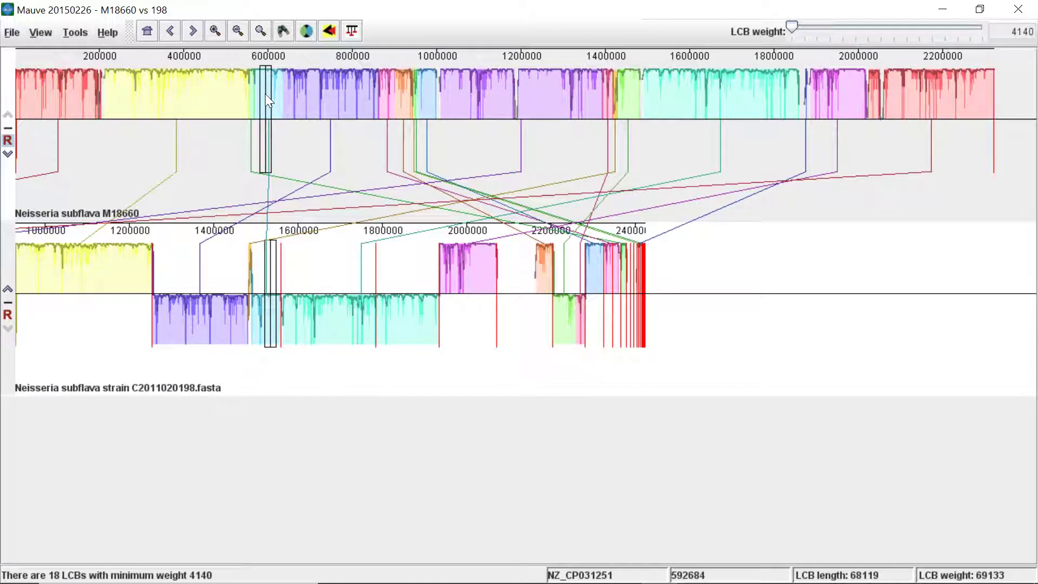
{"action": "left_click", "coordinate": [215, 31]}
{"action": "left_click", "coordinate": [215, 31]}
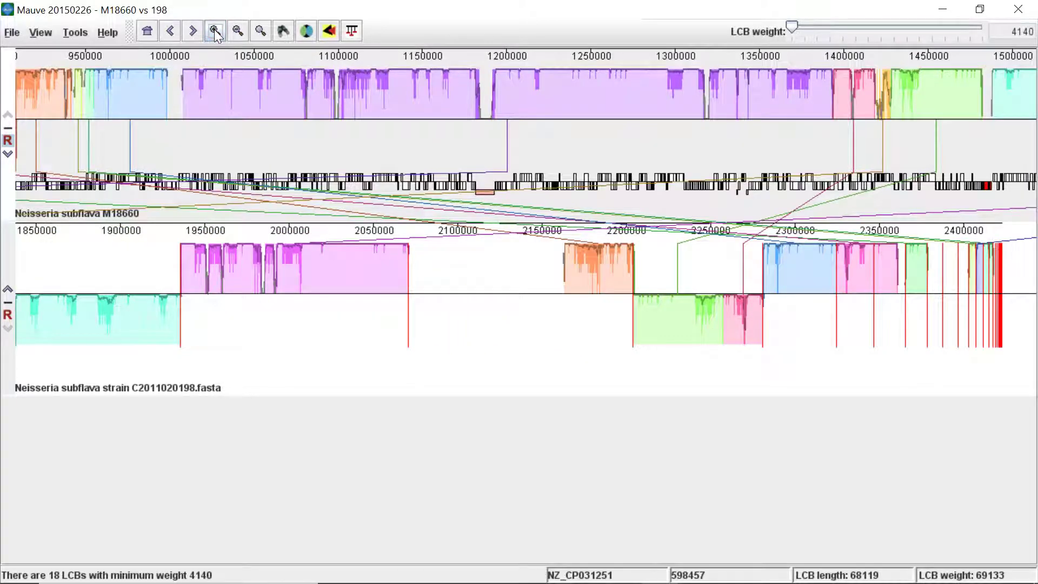
{"action": "left_click", "coordinate": [214, 32]}
{"action": "left_click", "coordinate": [215, 31]}
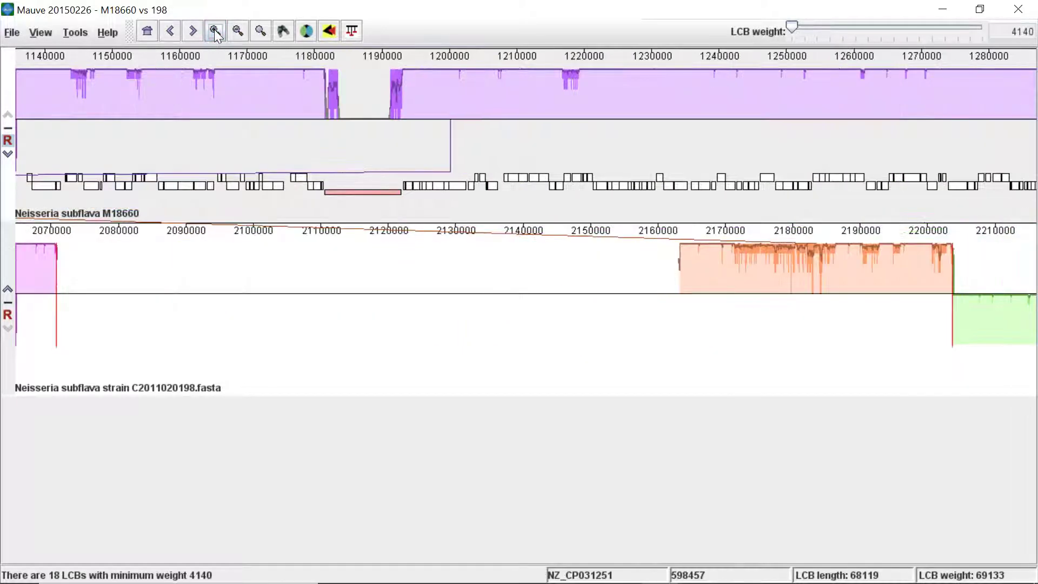
{"action": "left_click", "coordinate": [478, 83]}
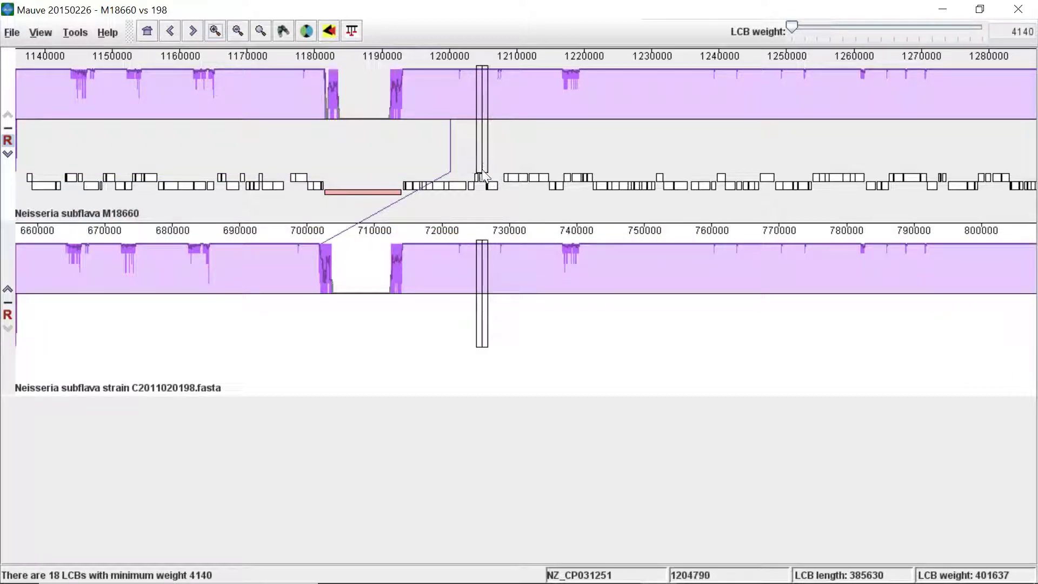
{"action": "mouse_move", "coordinate": [485, 181]}
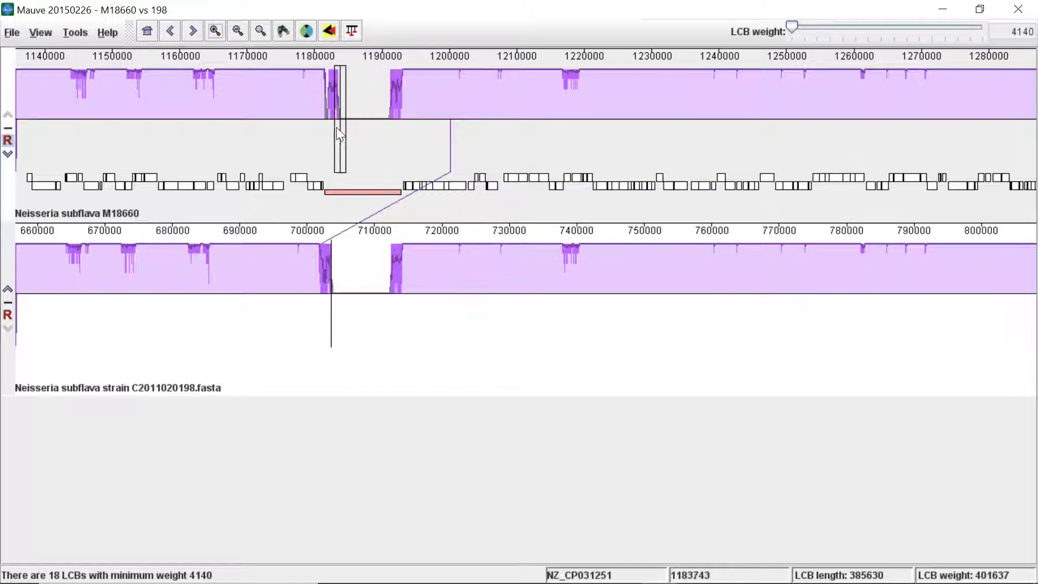
Examine the unaligned gaps near positions 1,185,000 and 1,320,000 of M18660, then return to a view of several colored blocks.
{"action": "mouse_move", "coordinate": [366, 191]}
{"action": "left_click", "coordinate": [192, 35]}
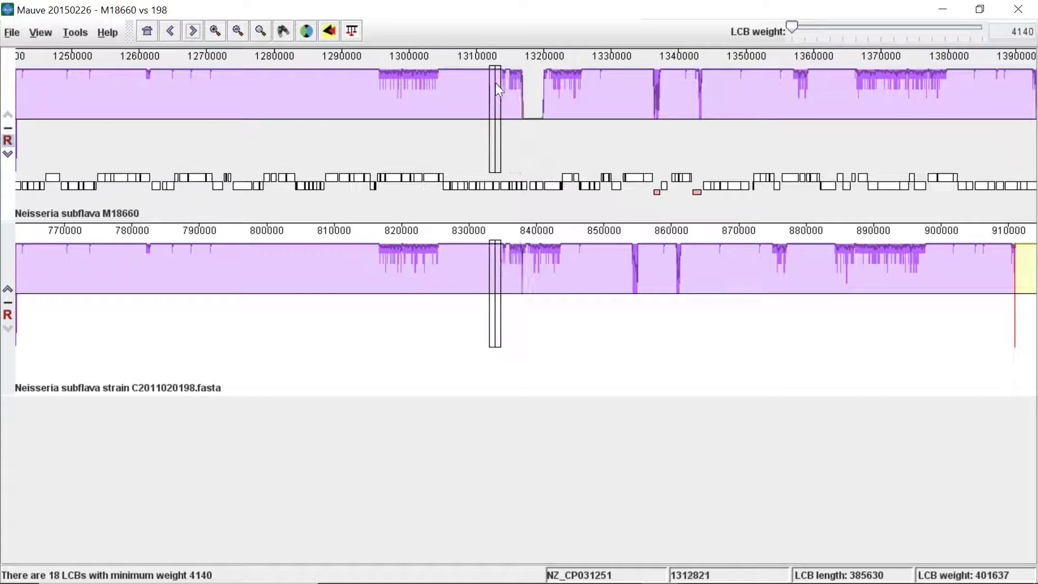
{"action": "mouse_move", "coordinate": [523, 190]}
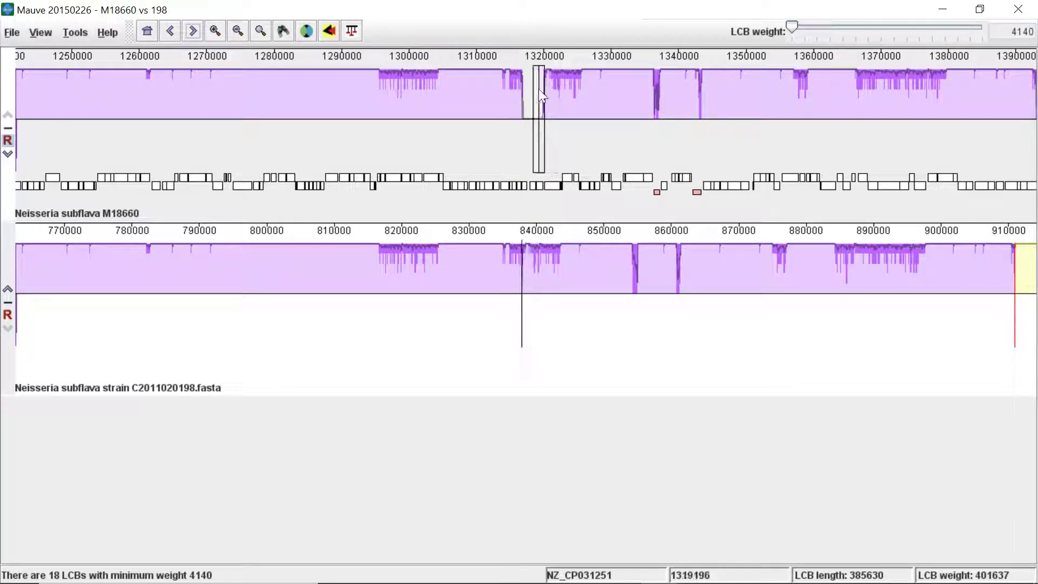
{"action": "left_click", "coordinate": [237, 36]}
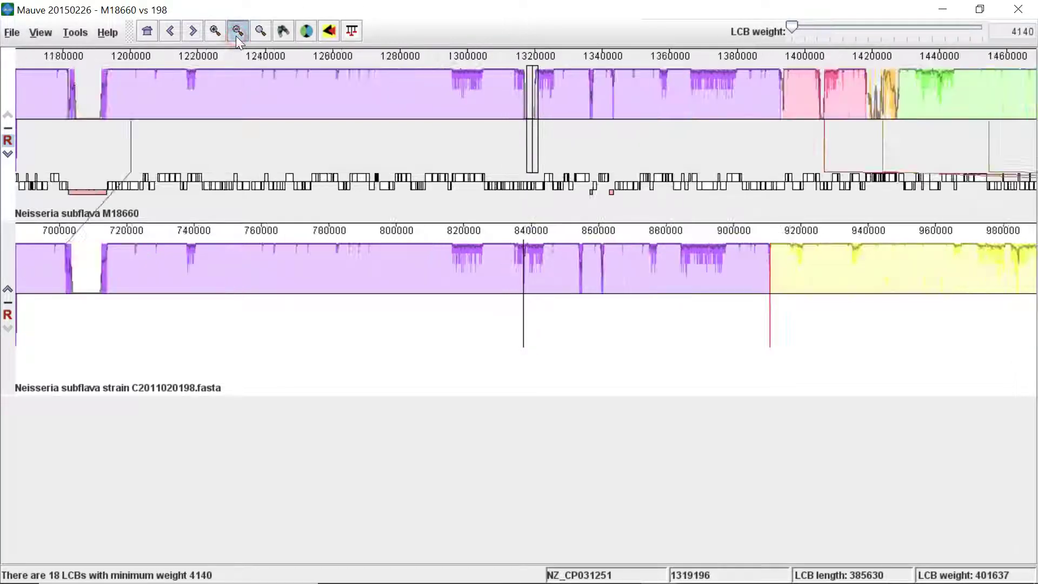
{"action": "double_click", "coordinate": [236, 35]}
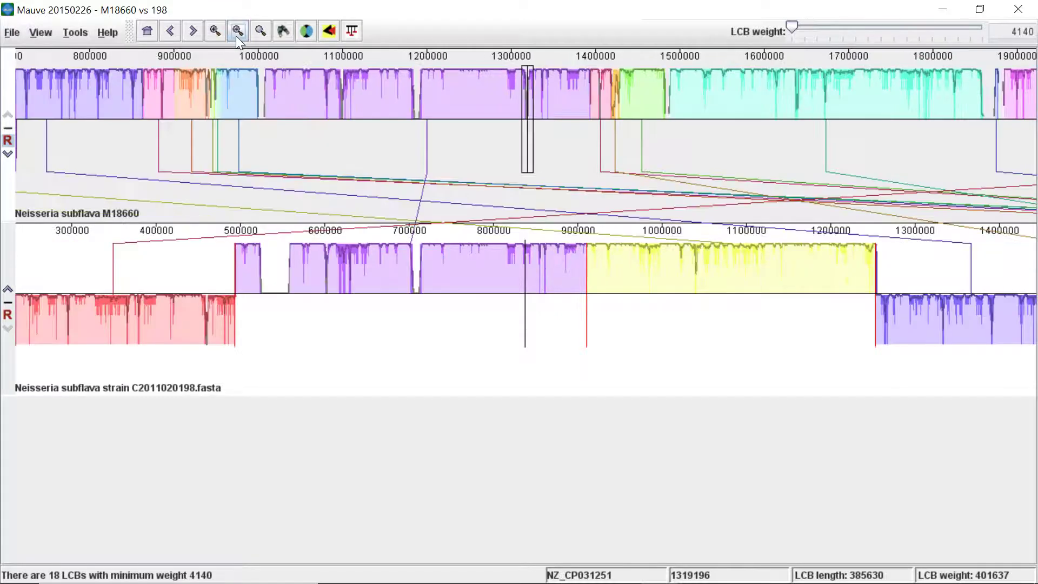
Search all sequences in the Sequence Navigator for features whose Product contains "pilus".
{"action": "left_click", "coordinate": [286, 34]}
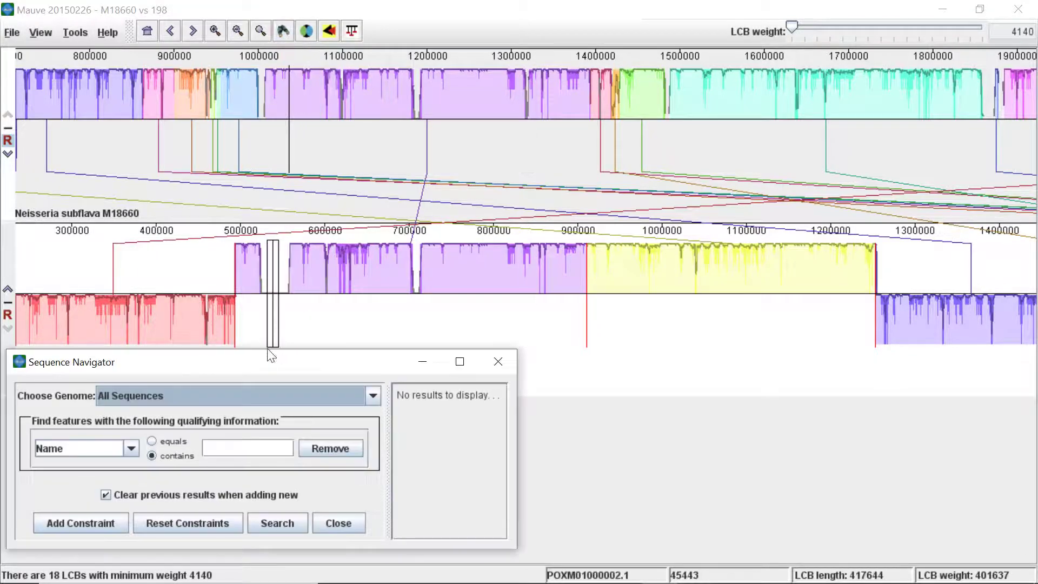
{"action": "left_click_drag", "start_coordinate": [258, 367], "coordinate": [287, 164]}
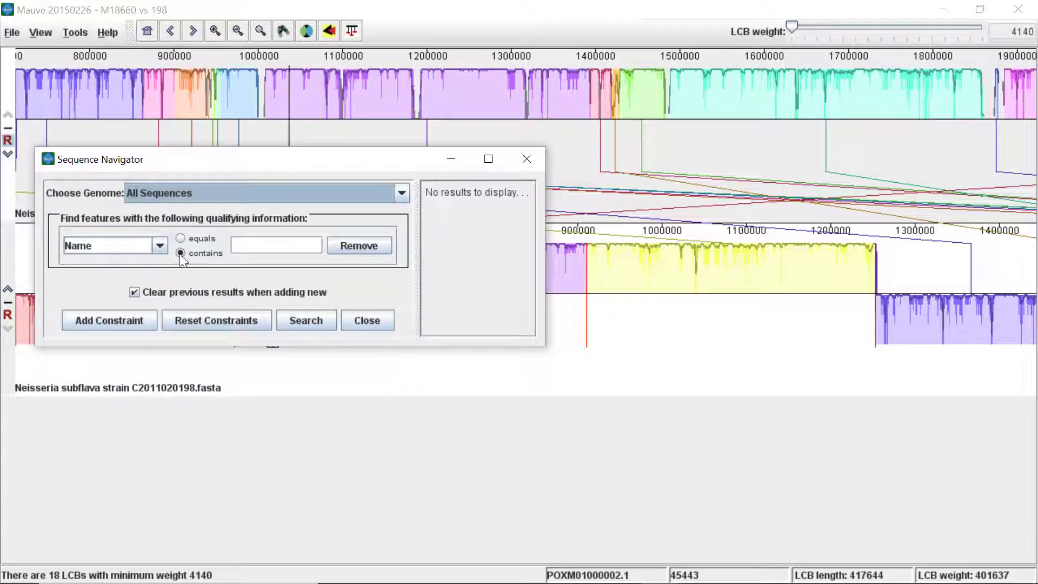
{"action": "left_click", "coordinate": [158, 246]}
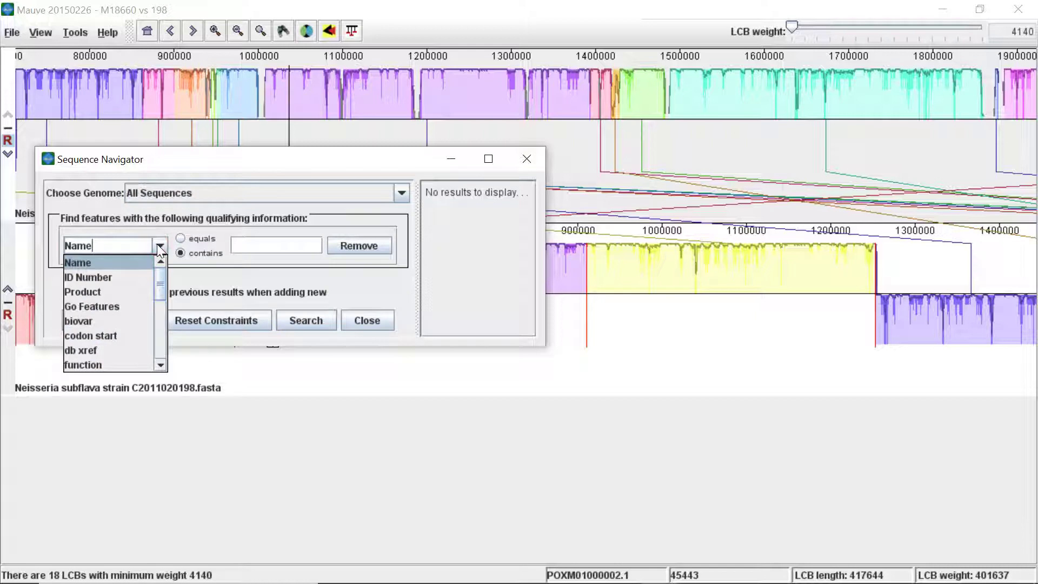
{"action": "left_click", "coordinate": [112, 294]}
{"action": "left_click", "coordinate": [253, 246]}
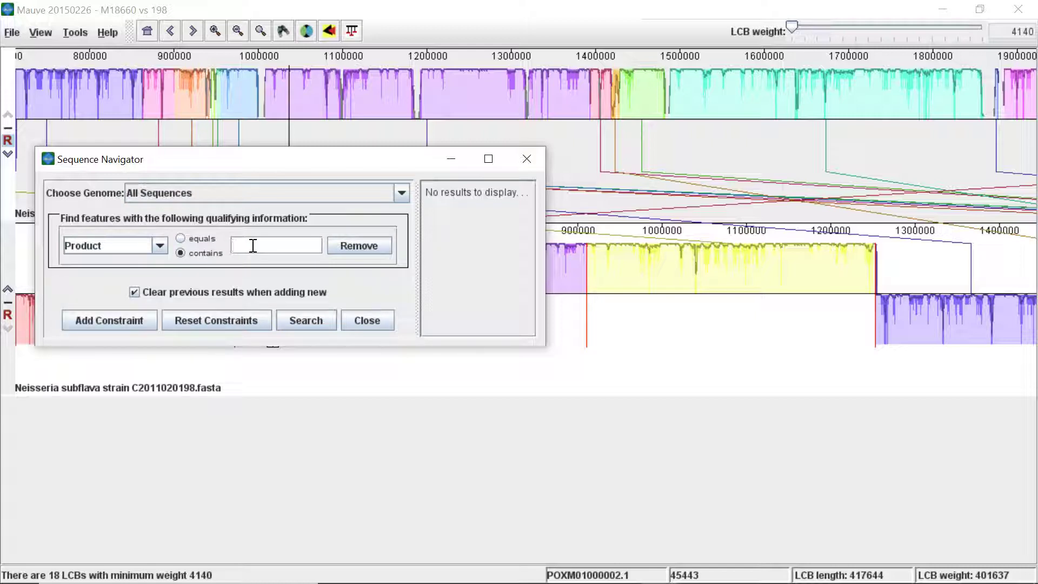
{"action": "type", "text": "pilus"}
{"action": "left_click", "coordinate": [306, 321]}
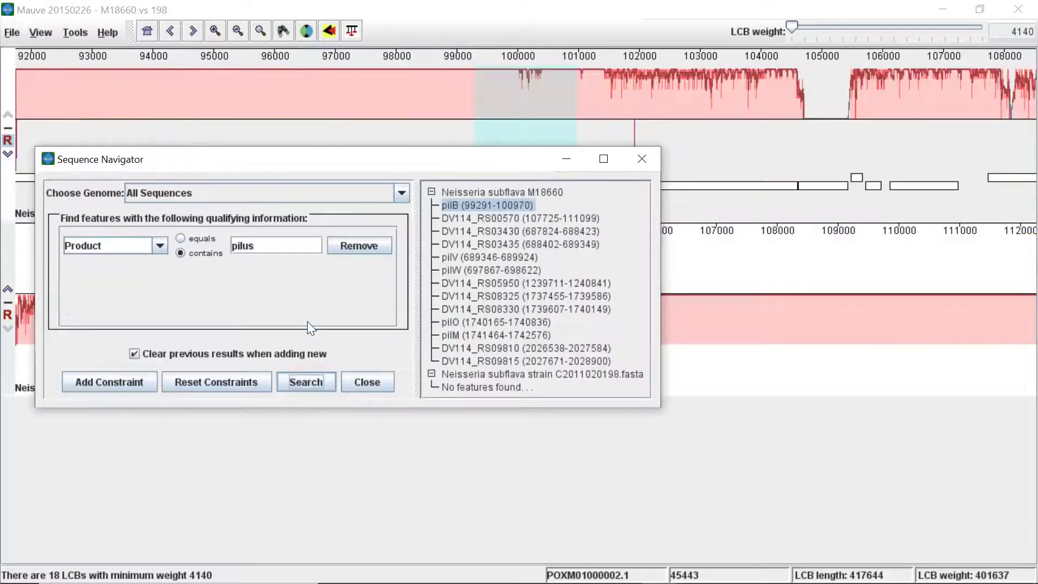
Inspect the pilB, DV114_RS00570 and DV114_RS03430 search results in the alignment, keeping the Sequence Navigator clear of the genome tracks.
{"action": "left_click_drag", "start_coordinate": [481, 162], "coordinate": [462, 253]}
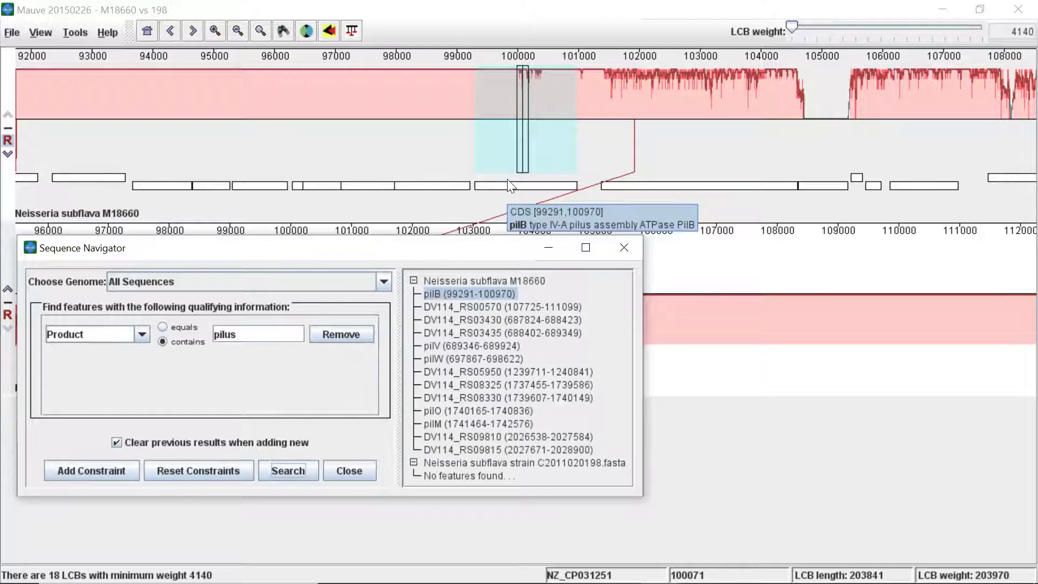
{"action": "left_click", "coordinate": [463, 307]}
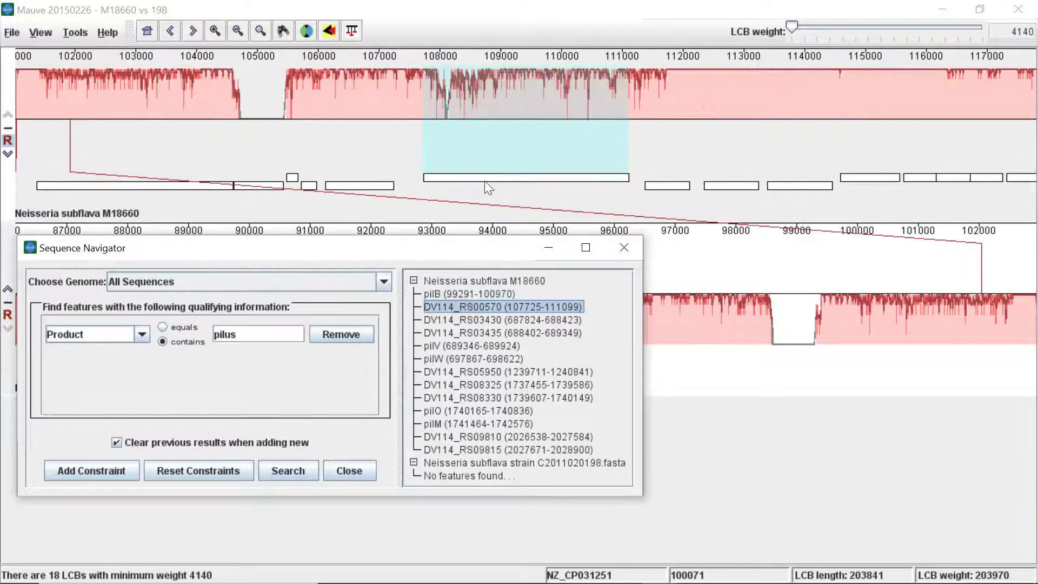
{"action": "mouse_move", "coordinate": [486, 177]}
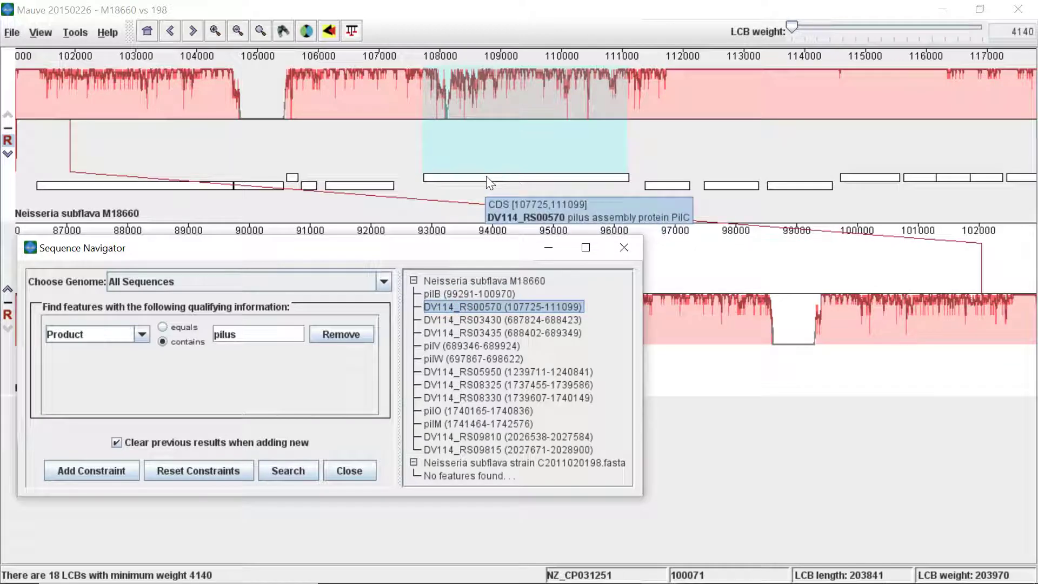
{"action": "left_click", "coordinate": [488, 317]}
{"action": "mouse_move", "coordinate": [511, 187]}
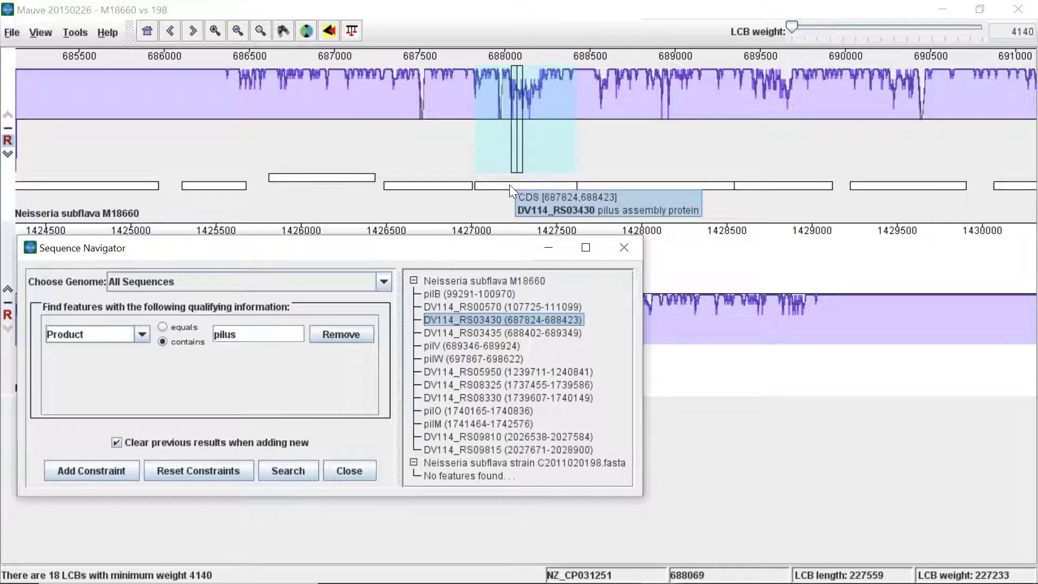
{"action": "left_click_drag", "start_coordinate": [459, 248], "coordinate": [463, 343]}
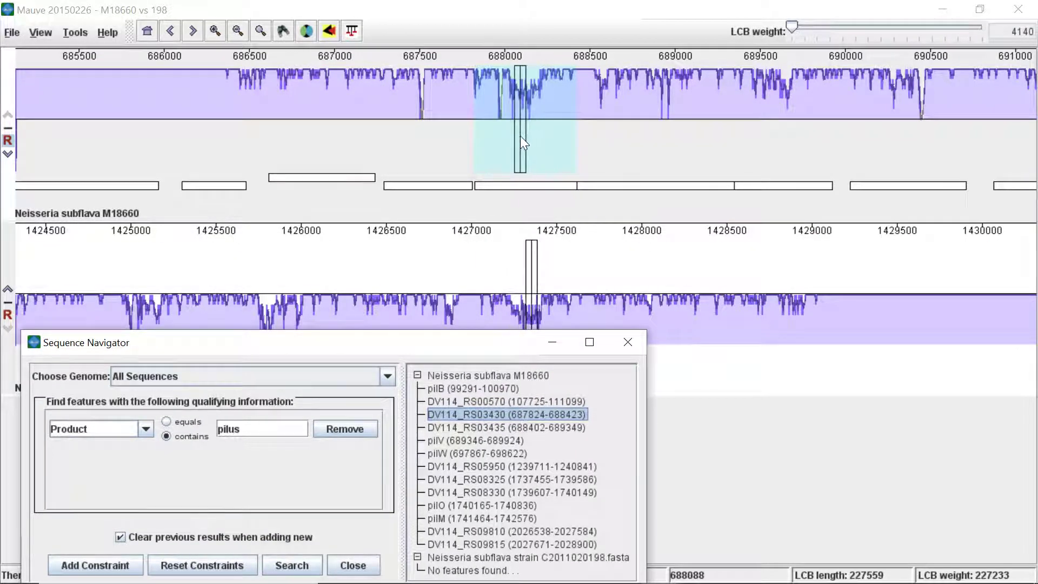
Zoom out to an overview of both genomes to compare the order and orientation of their colored blocks.
{"action": "left_click", "coordinate": [239, 31]}
{"action": "left_click", "coordinate": [239, 31]}
{"action": "left_click", "coordinate": [239, 32]}
{"action": "left_click", "coordinate": [239, 31]}
{"action": "left_click", "coordinate": [239, 32]}
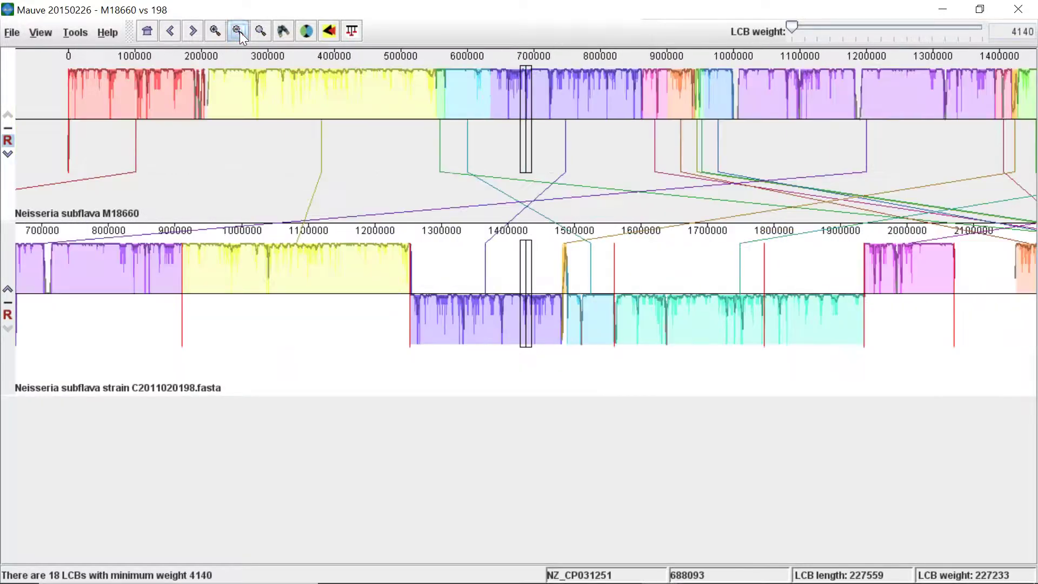
{"action": "left_click", "coordinate": [239, 31]}
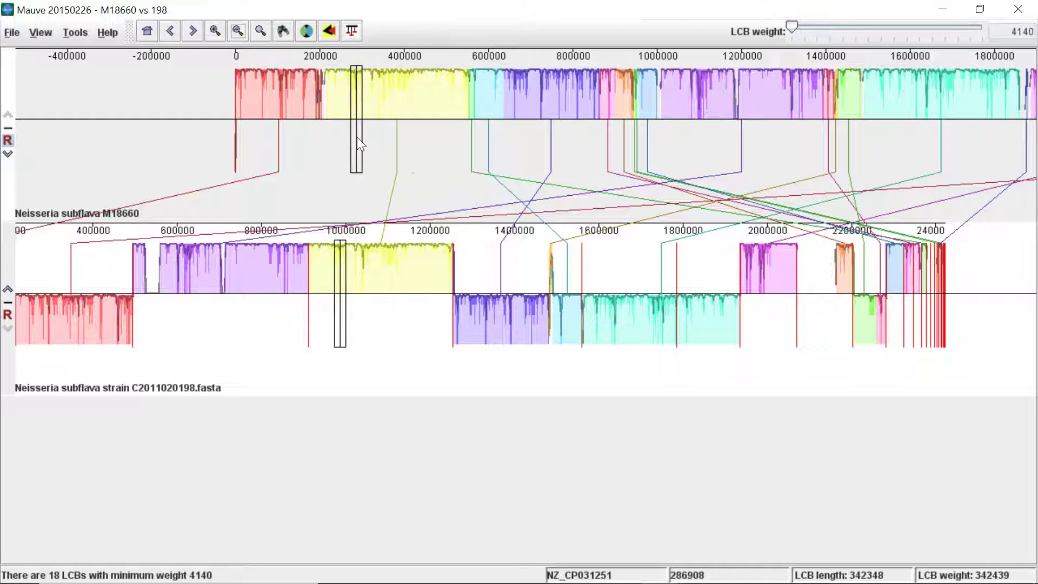
Start the Move Contigs tool with the Desktop as output location and acknowledge the reordering information message.
{"action": "left_click", "coordinate": [71, 37]}
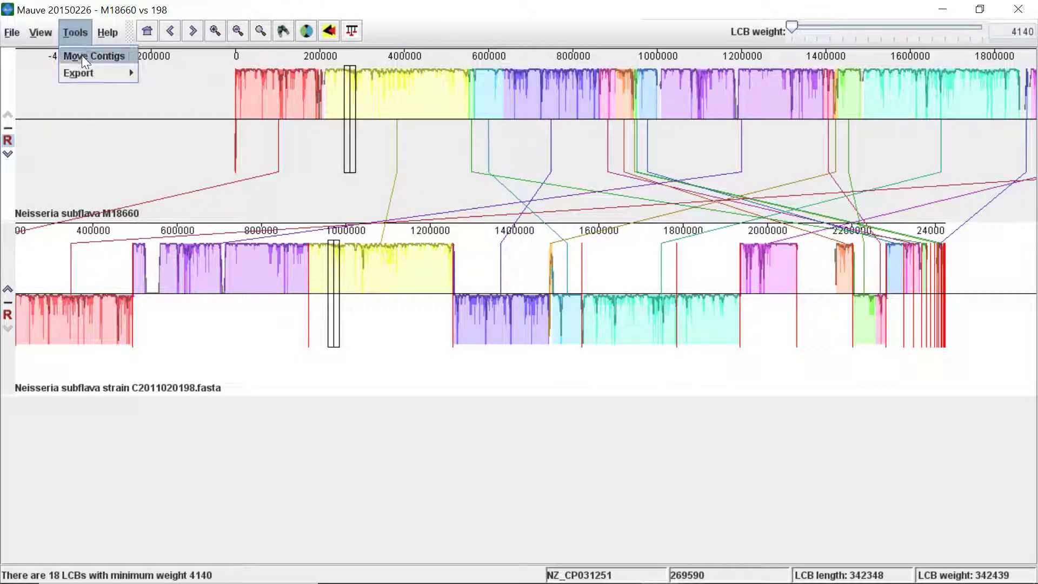
{"action": "left_click", "coordinate": [82, 55]}
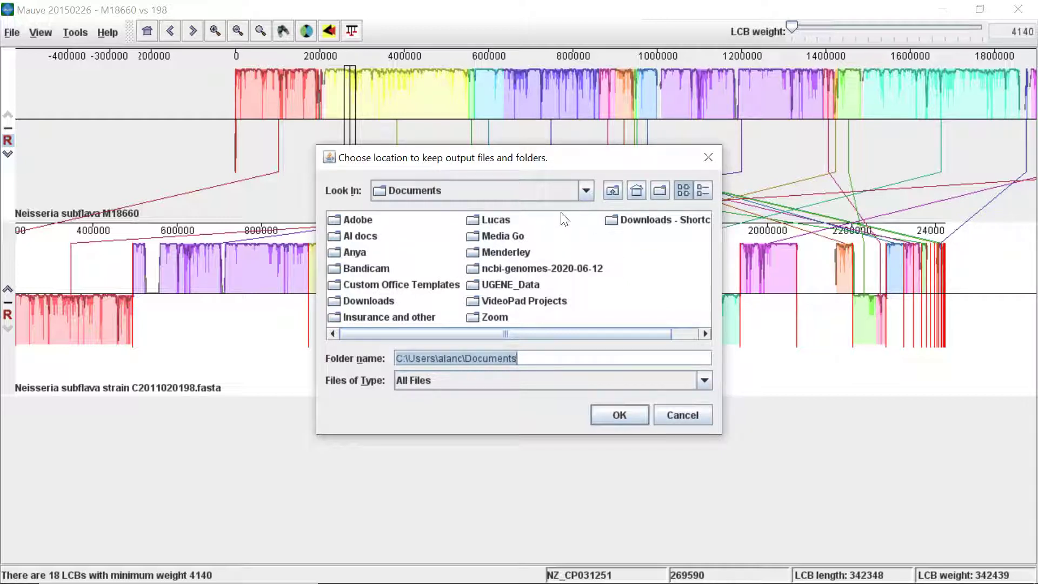
{"action": "left_click", "coordinate": [584, 193]}
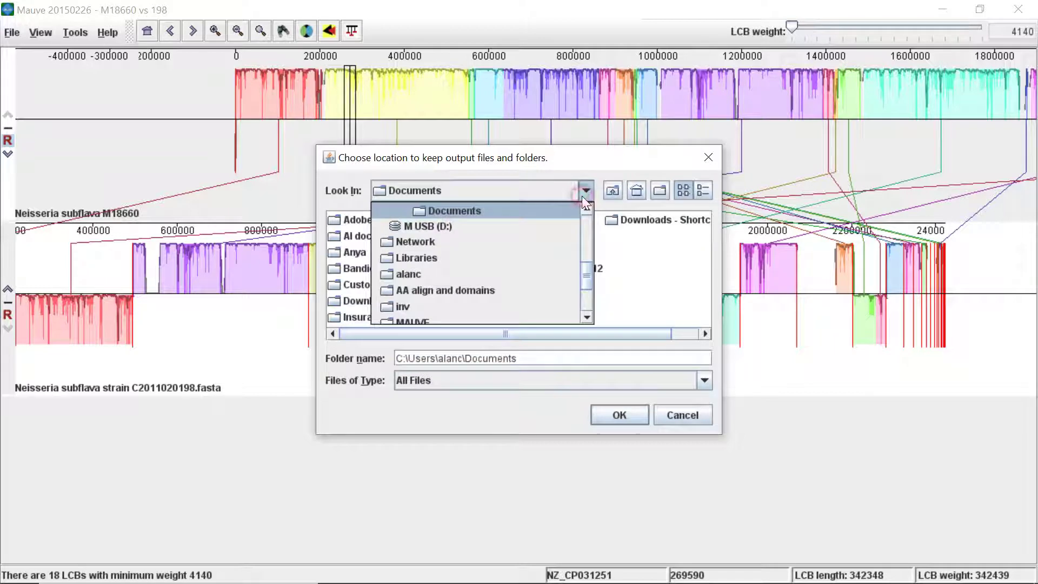
{"action": "left_click", "coordinate": [587, 228]}
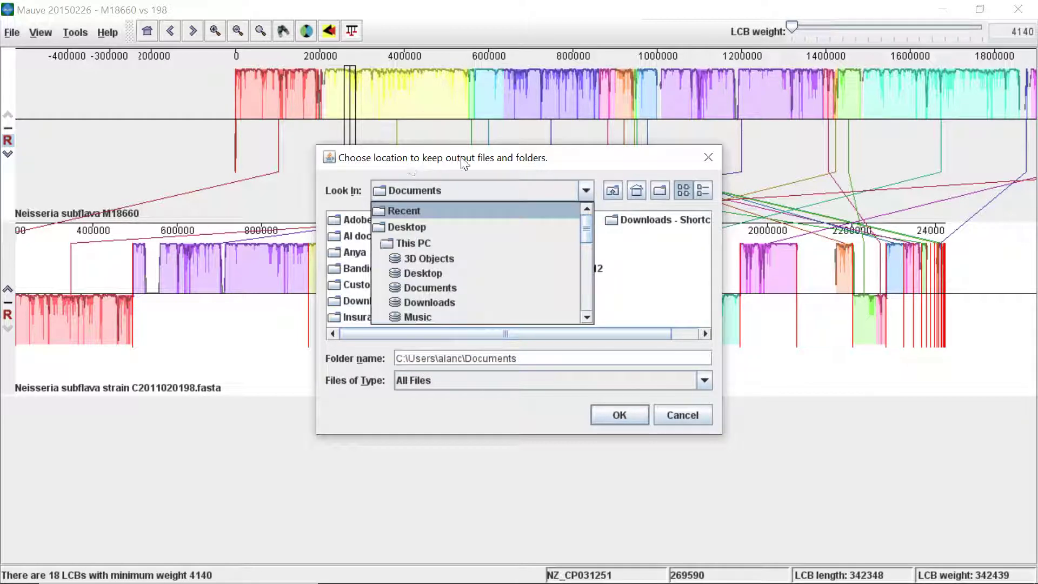
{"action": "left_click", "coordinate": [420, 223]}
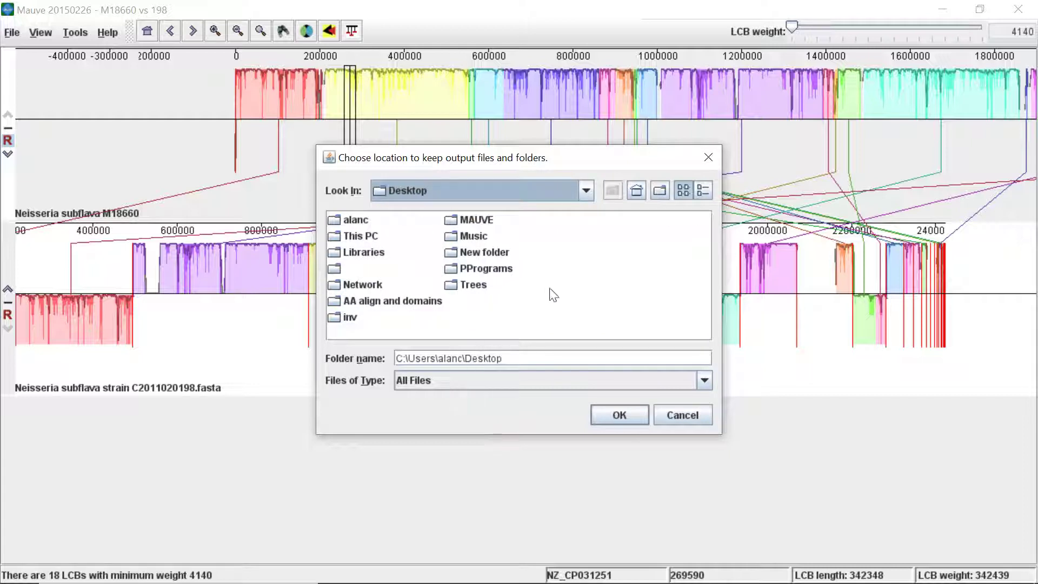
{"action": "left_click", "coordinate": [633, 420]}
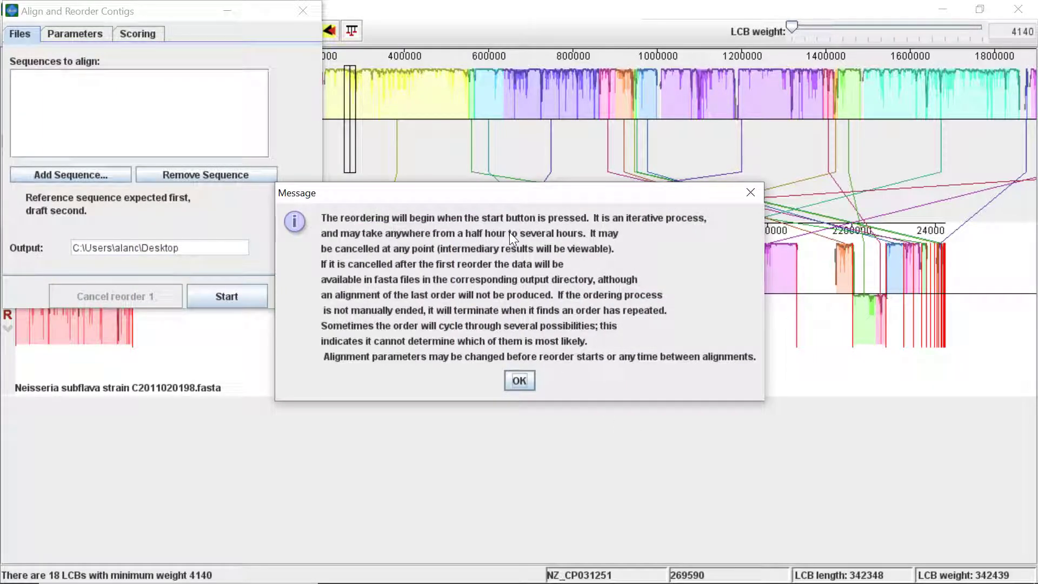
{"action": "left_click", "coordinate": [519, 381]}
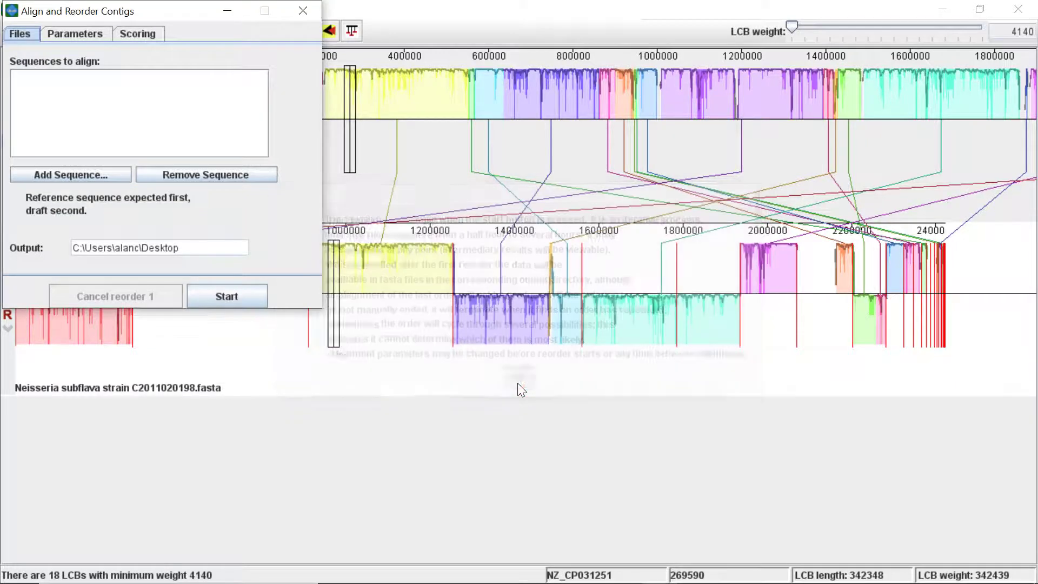
Add "Neisseria subflava strain M18660.gb" from the Desktop's MAUVE folder as the reference sequence for contig reordering.
{"action": "left_click", "coordinate": [93, 173]}
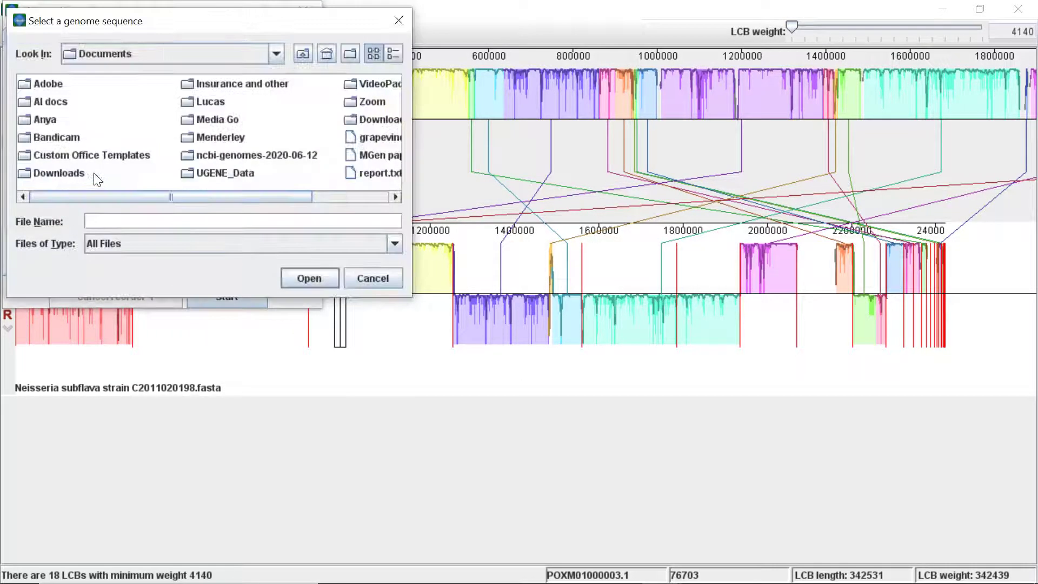
{"action": "left_click", "coordinate": [255, 54]}
{"action": "scroll", "coordinate": [247, 95], "scroll_direction": "up", "scroll_amount": 1}
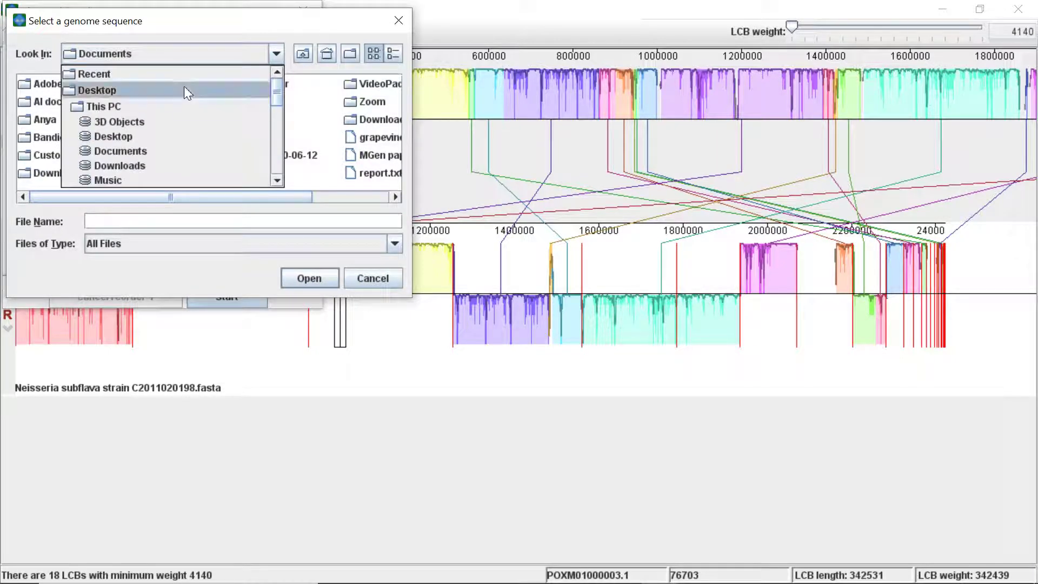
{"action": "left_click", "coordinate": [148, 91]}
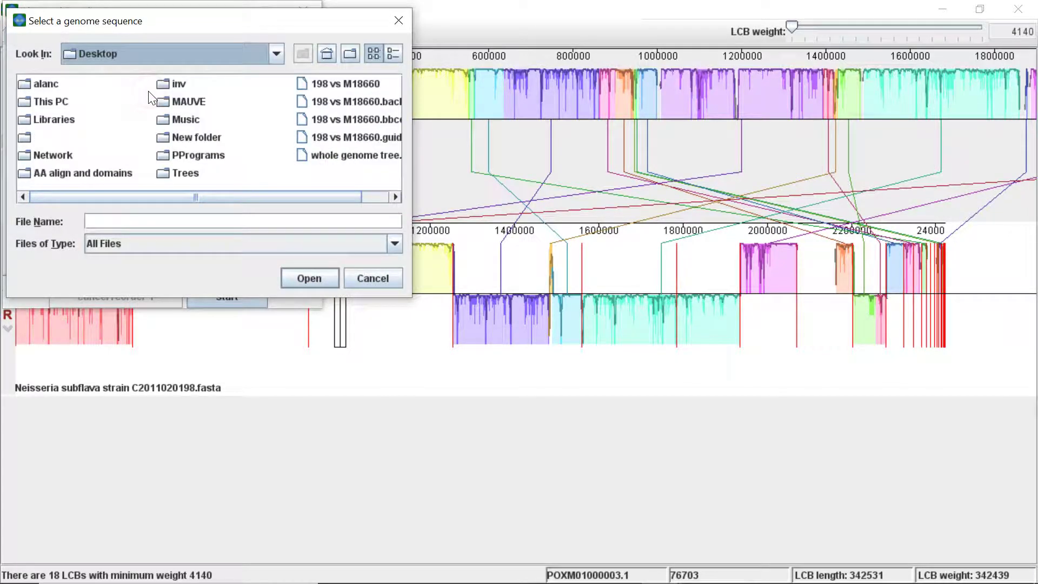
{"action": "left_click", "coordinate": [179, 102]}
{"action": "double_click", "coordinate": [179, 102]}
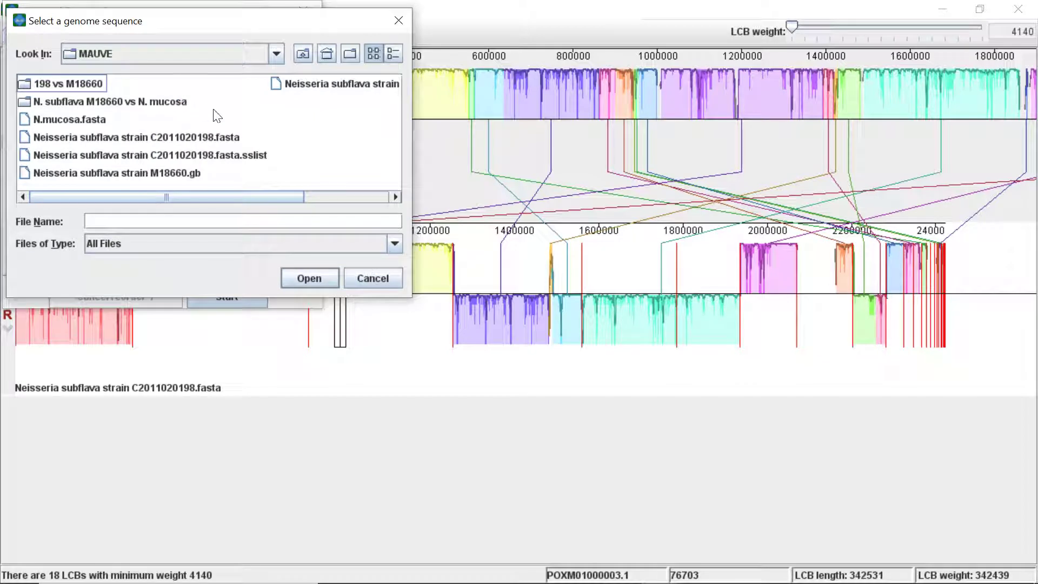
{"action": "left_click", "coordinate": [156, 174]}
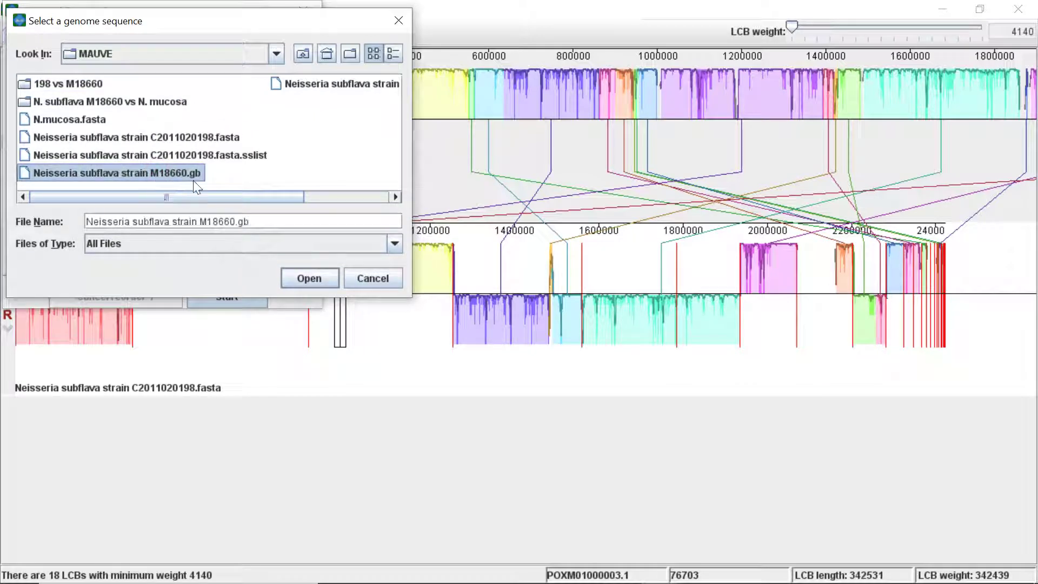
{"action": "left_click", "coordinate": [296, 279]}
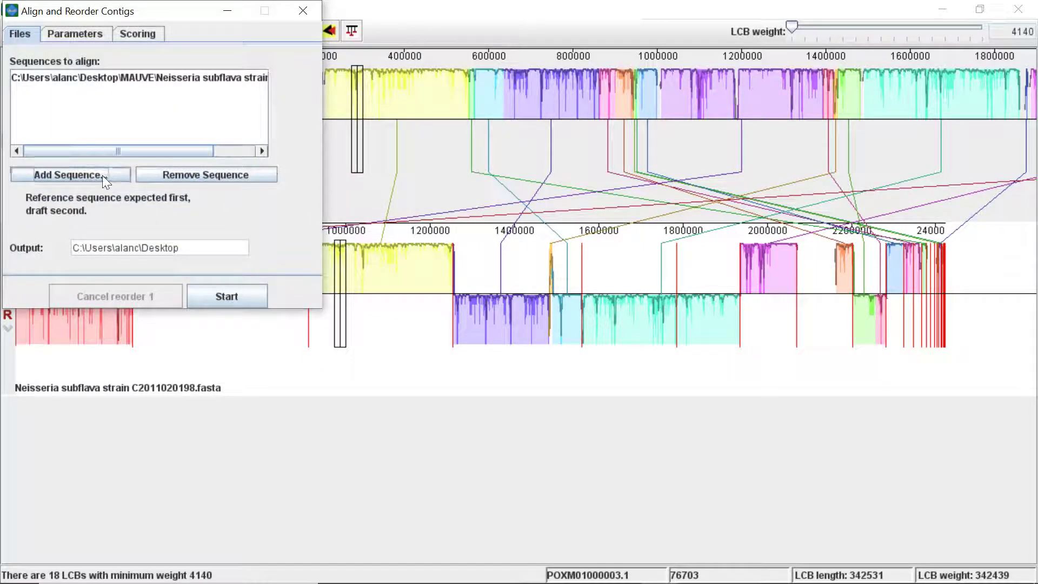
Add "Neisseria subflava strain C2011020198.fasta" from the MAUVE folder as the draft sequence for reordering.
{"action": "left_click", "coordinate": [102, 177]}
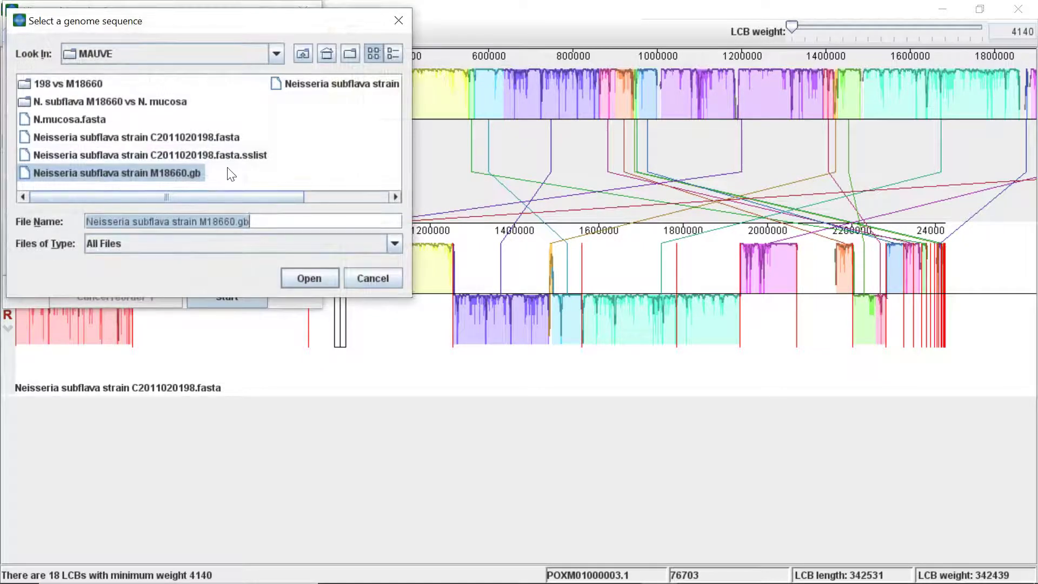
{"action": "left_click", "coordinate": [179, 139]}
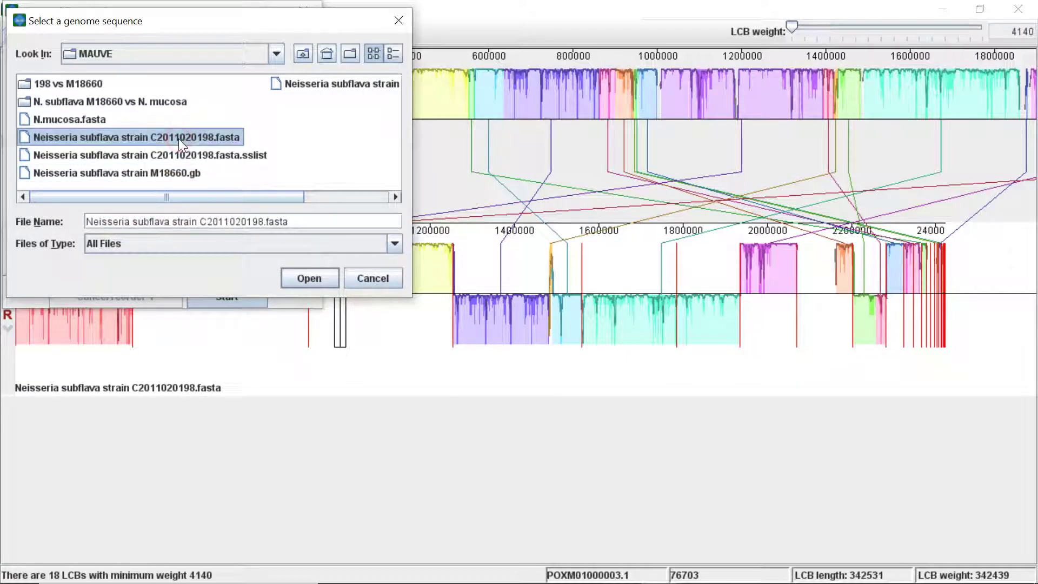
{"action": "left_click", "coordinate": [297, 280]}
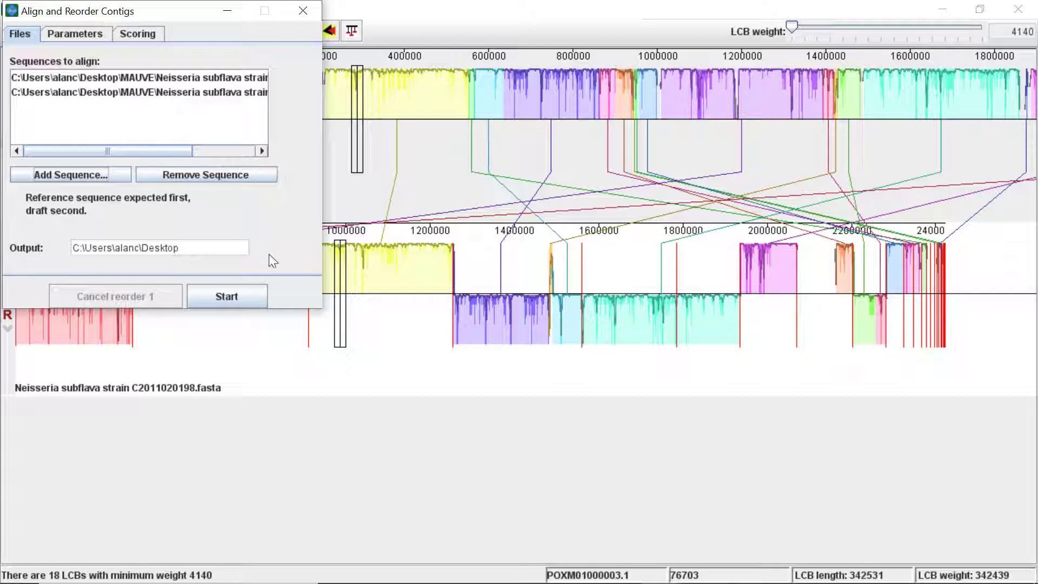
Start the contig reordering and bring up the Mauve Console to follow its progress.
{"action": "left_click", "coordinate": [240, 291]}
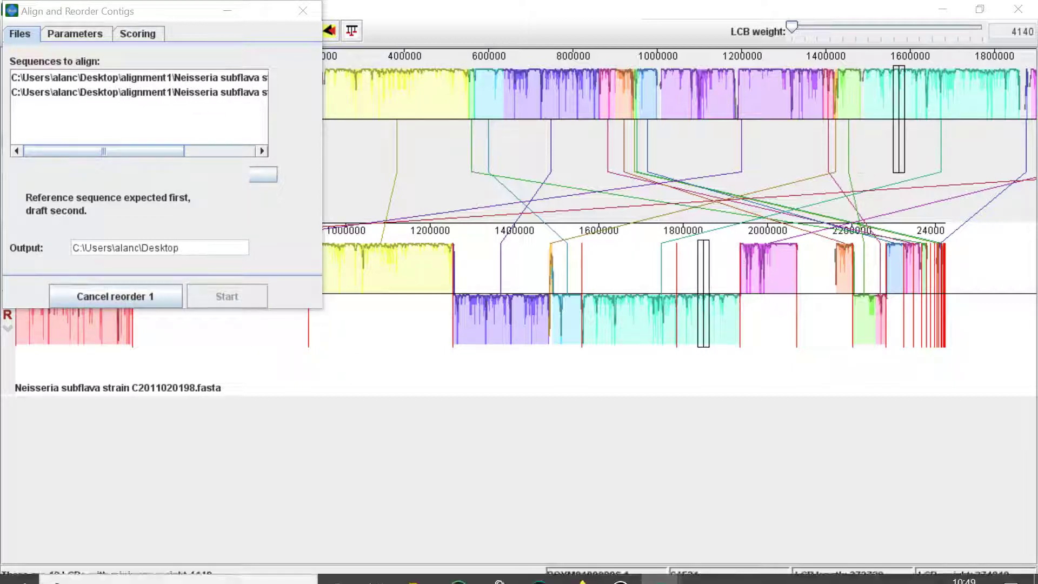
{"action": "mouse_move", "coordinate": [661, 568]}
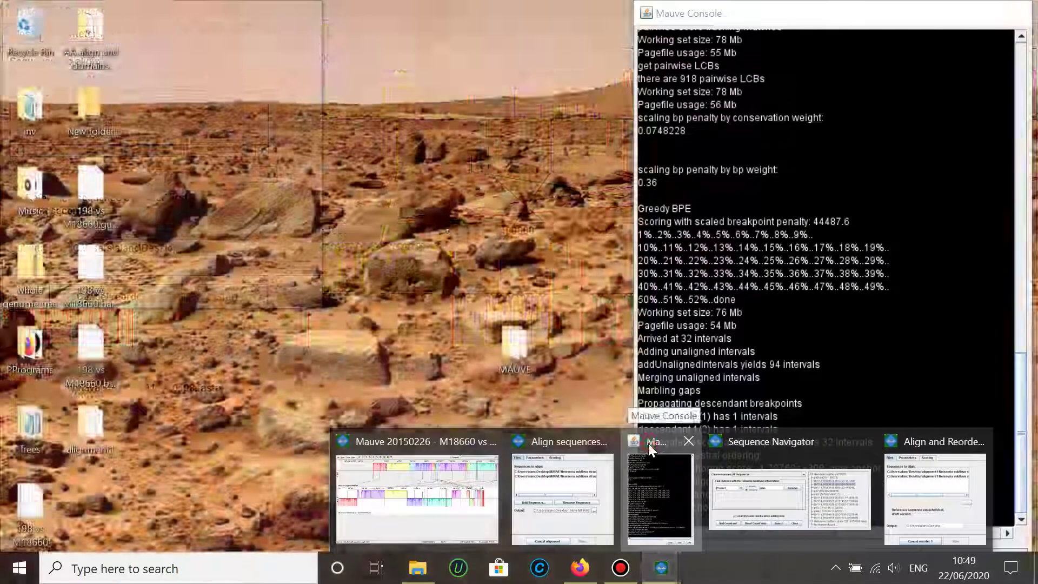
{"action": "left_click", "coordinate": [648, 443]}
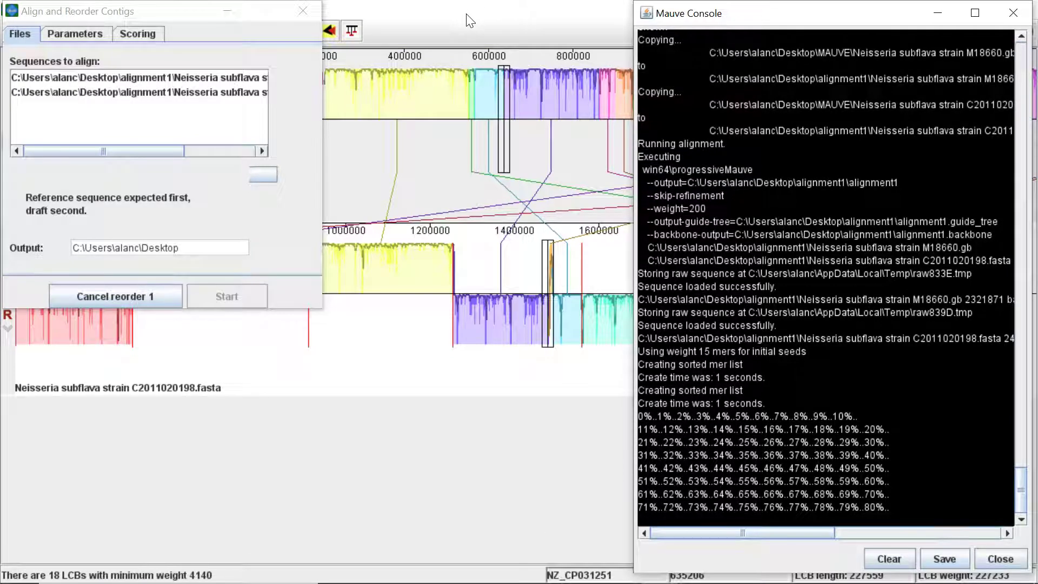
Open the reordered alignment "alignment2" from the alignment2 folder of "198 vs M18660" and maximize its window.
{"action": "left_click", "coordinate": [471, 21]}
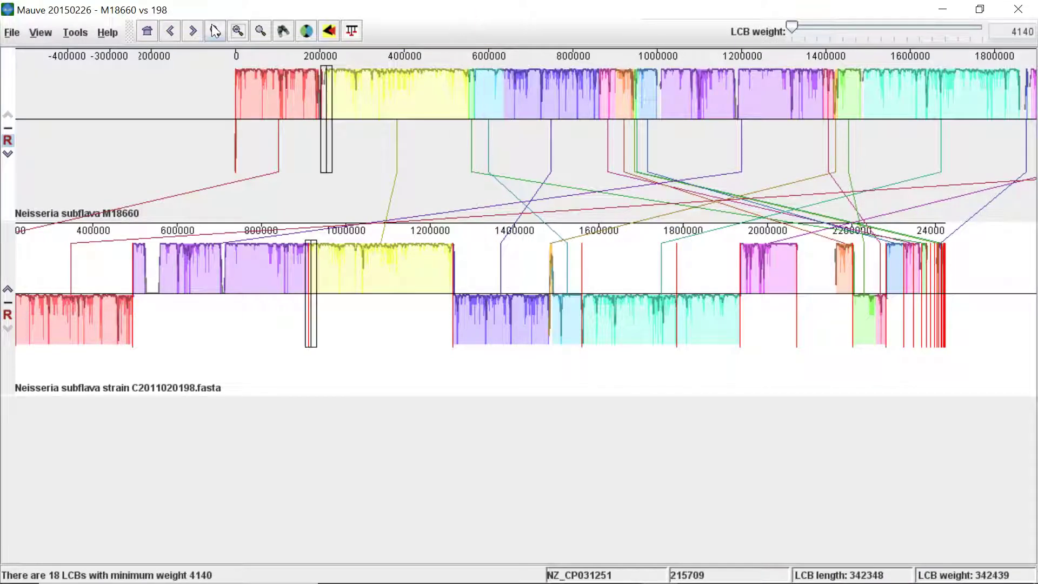
{"action": "left_click", "coordinate": [11, 33]}
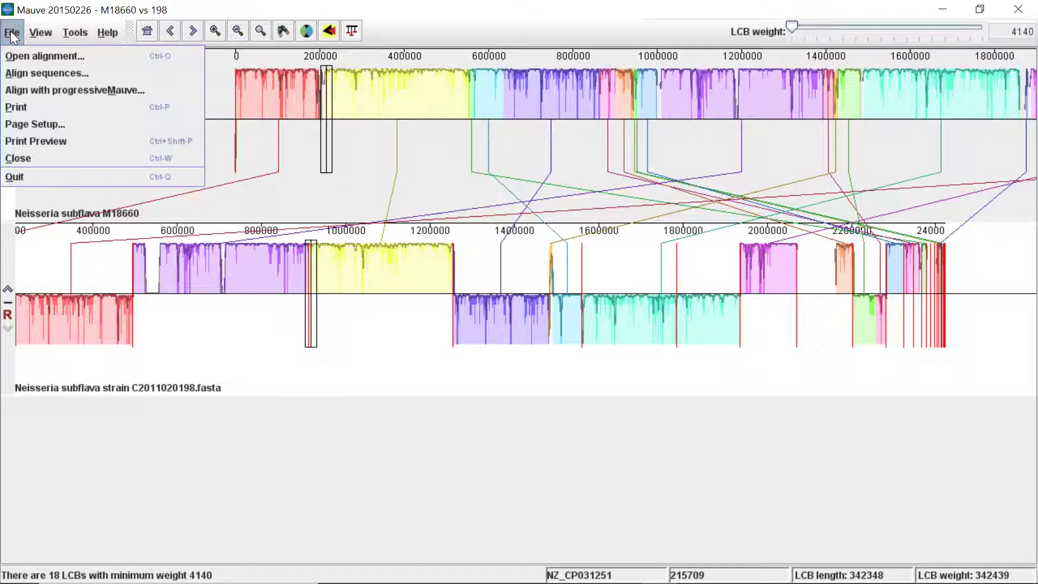
{"action": "left_click", "coordinate": [17, 56]}
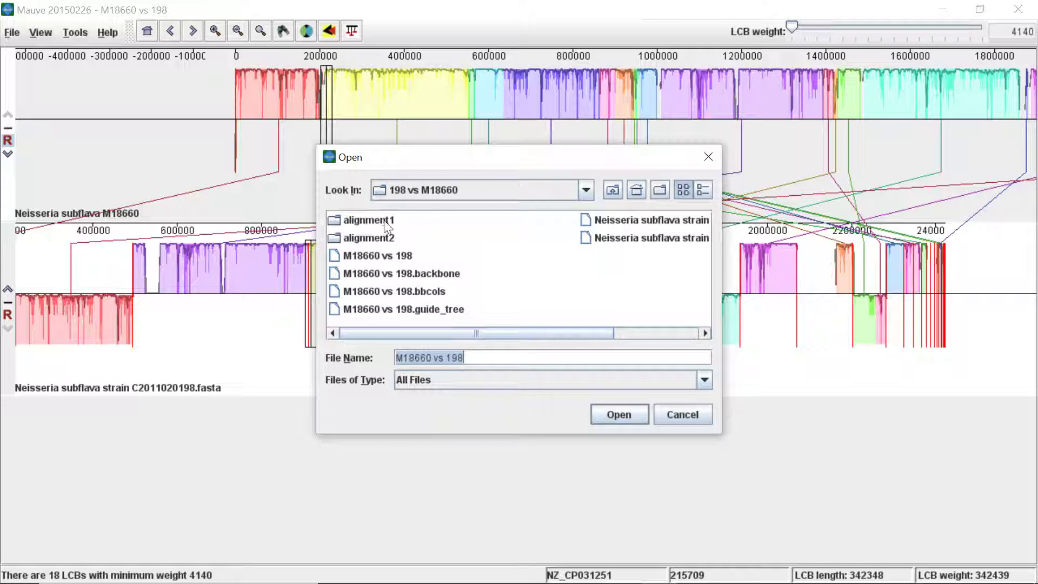
{"action": "left_click", "coordinate": [357, 222]}
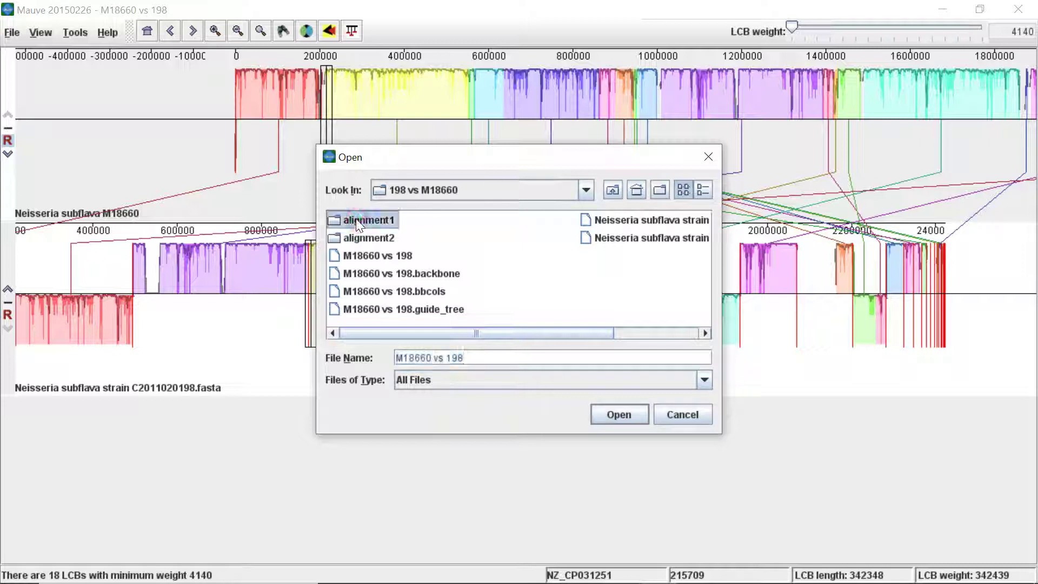
{"action": "left_click", "coordinate": [343, 239]}
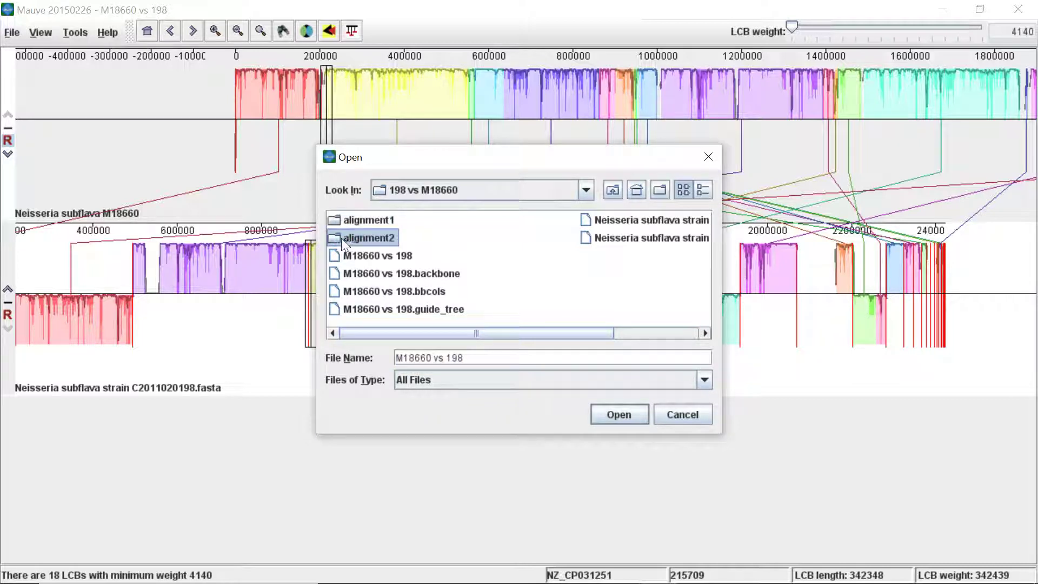
{"action": "double_click", "coordinate": [342, 238]}
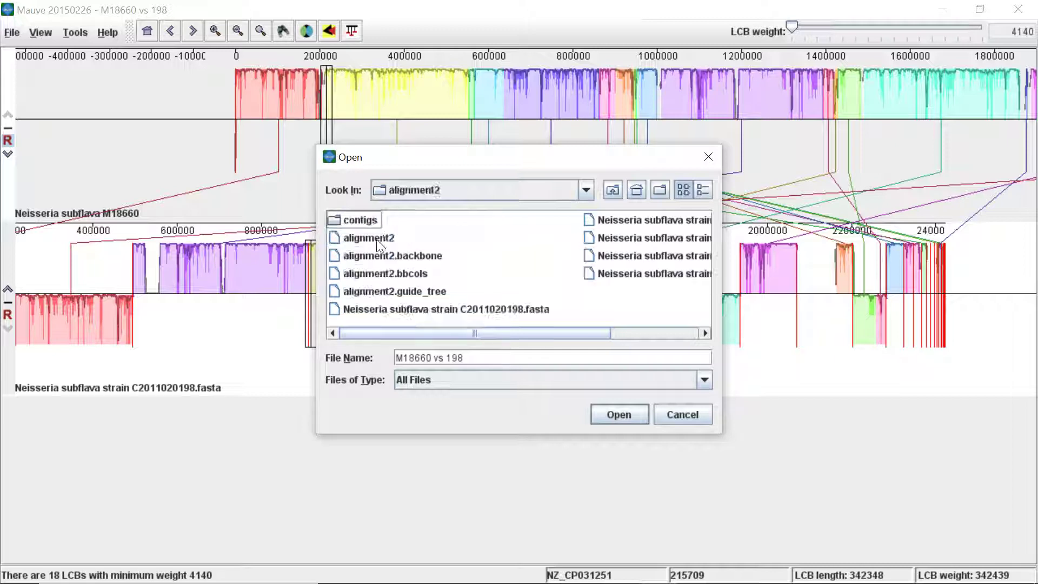
{"action": "double_click", "coordinate": [336, 235]}
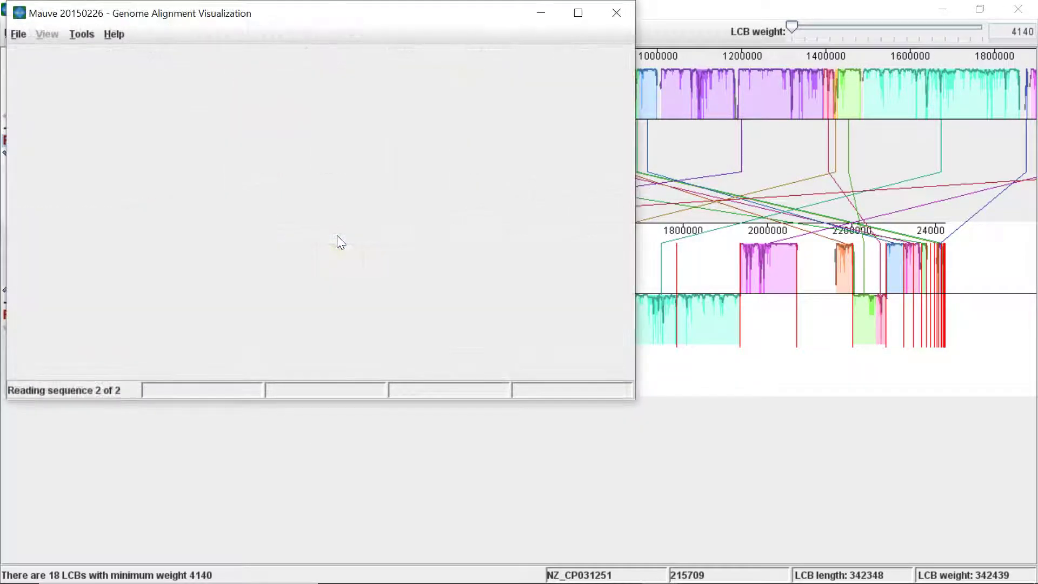
{"action": "left_click", "coordinate": [578, 14]}
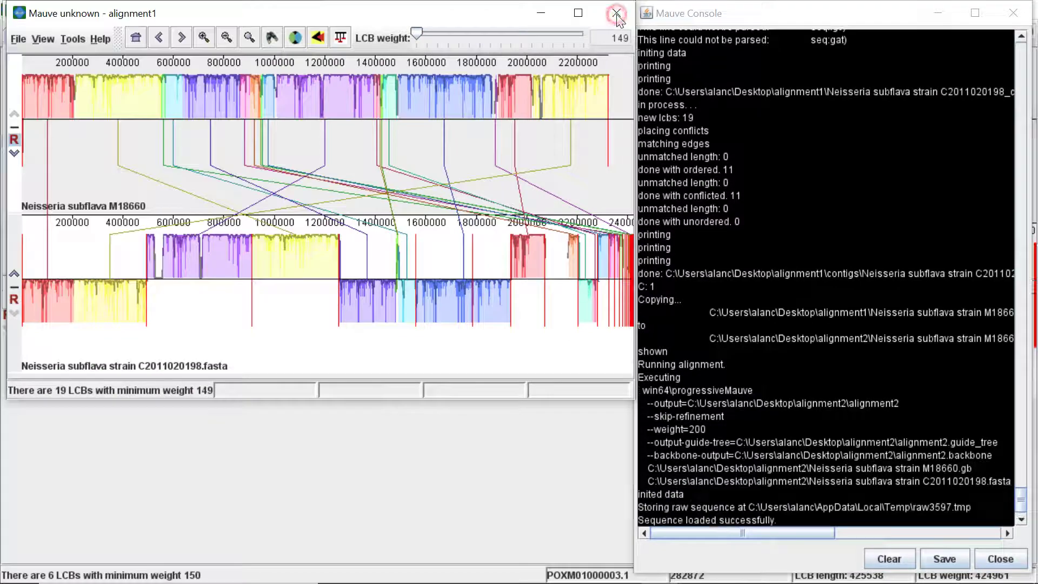
Close the intermediate alignment1 window, then acknowledge the finished reordering and close its small result window.
{"action": "left_click", "coordinate": [617, 14]}
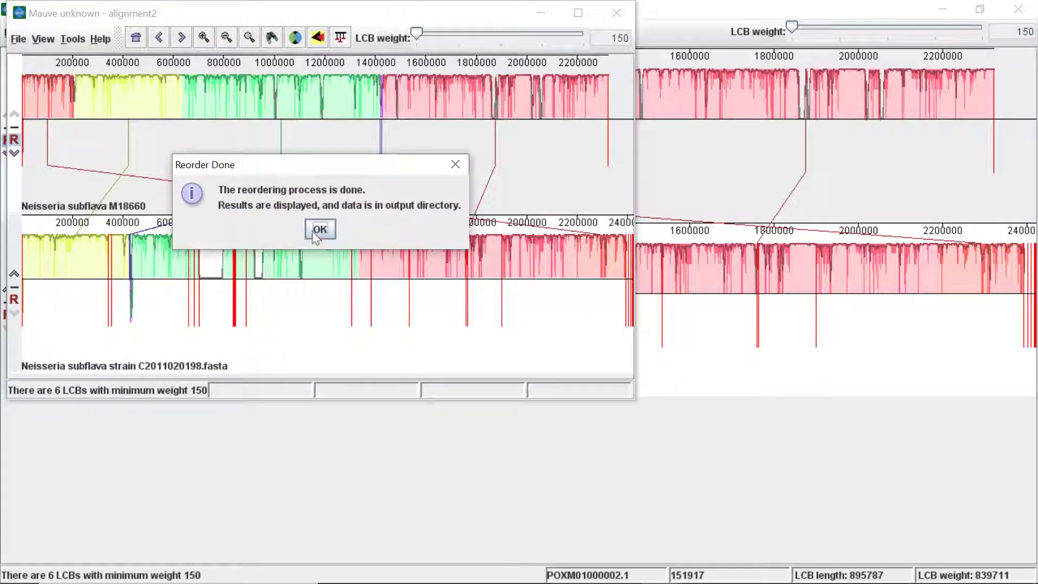
{"action": "left_click", "coordinate": [317, 229]}
{"action": "left_click", "coordinate": [611, 12]}
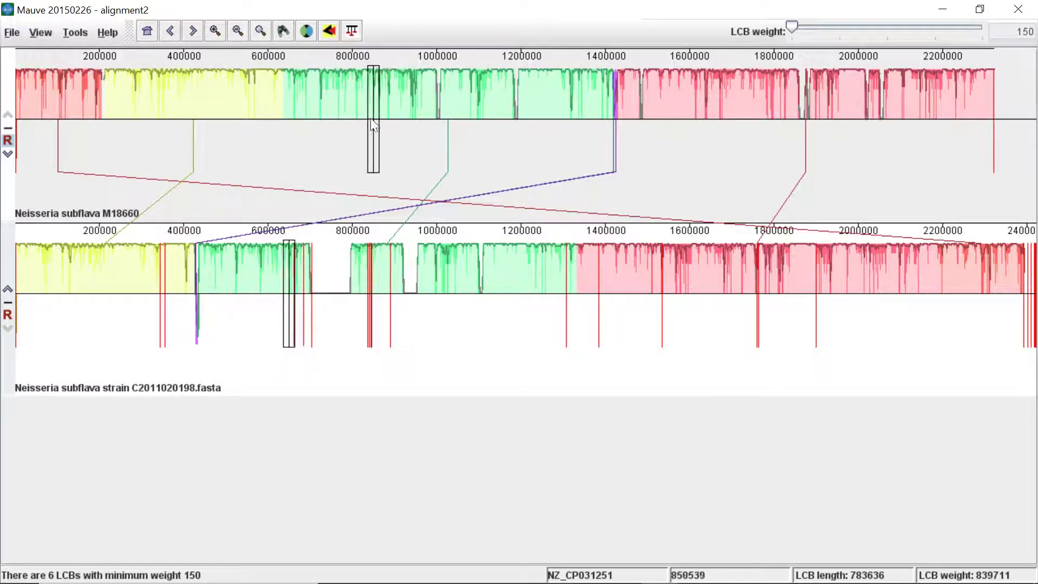
Line up the M18660 reference with two positions in the draft's green block to compare the reordered contigs.
{"action": "left_click", "coordinate": [307, 281]}
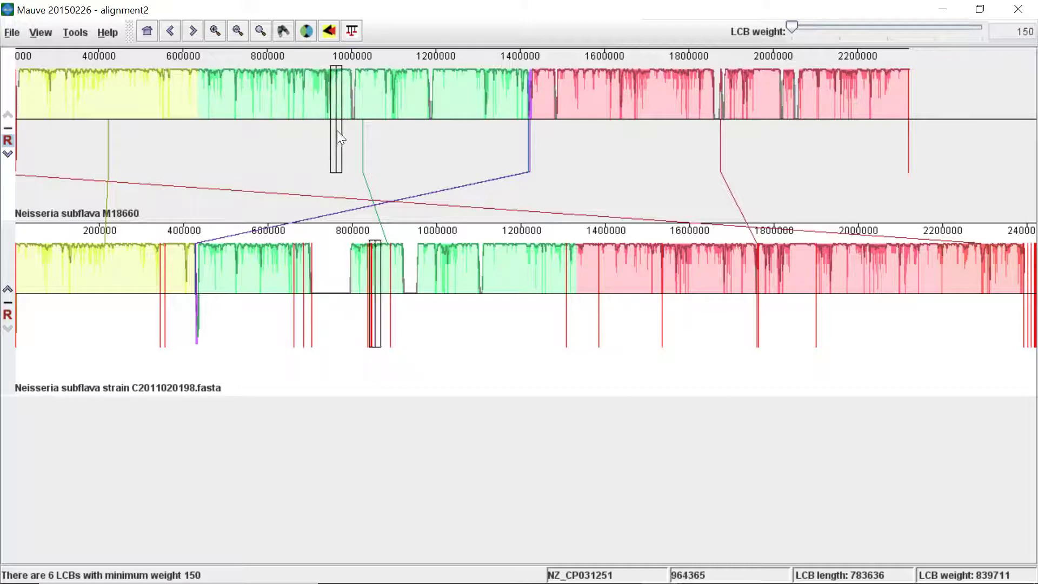
{"action": "left_click", "coordinate": [399, 270]}
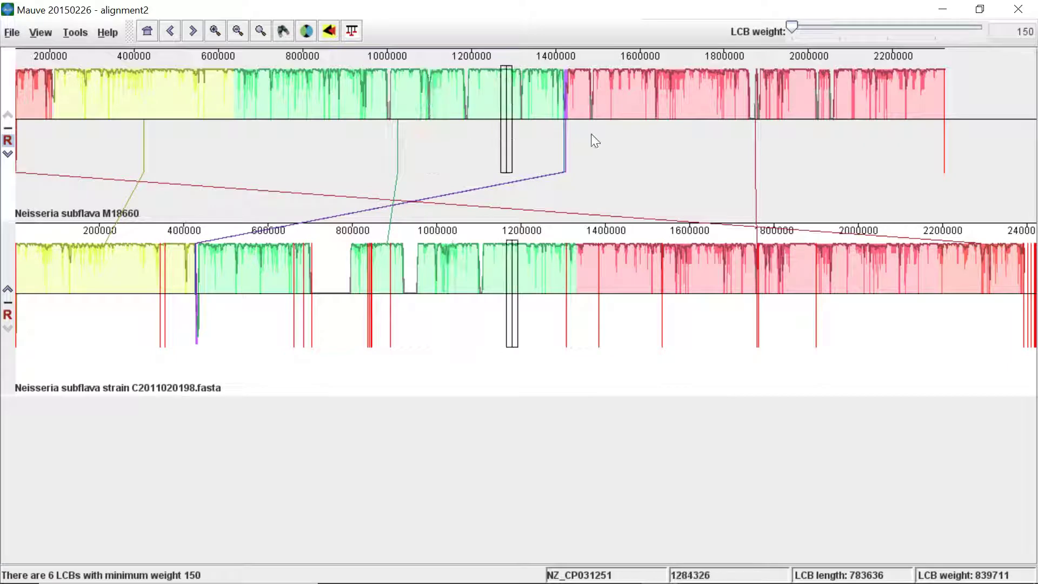
Start opening another alignment and browse to the MAUVE folder on the Desktop.
{"action": "left_click", "coordinate": [12, 34]}
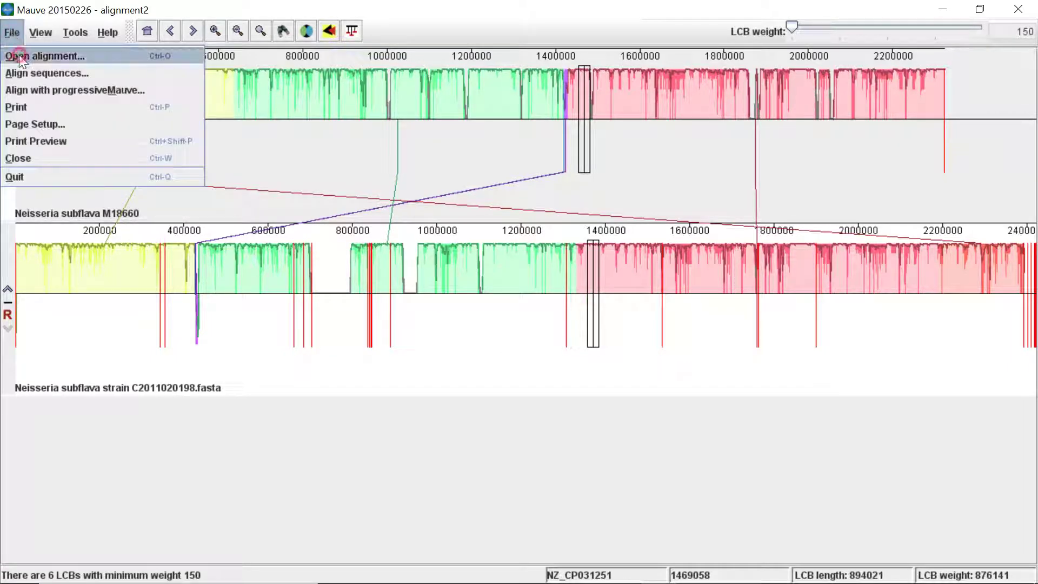
{"action": "left_click", "coordinate": [21, 55]}
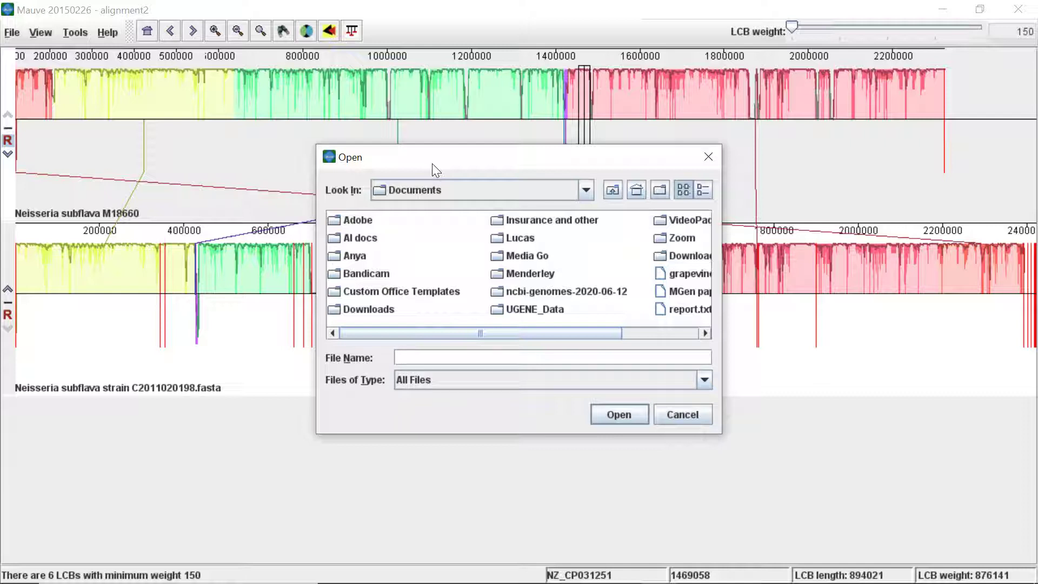
{"action": "left_click", "coordinate": [458, 190]}
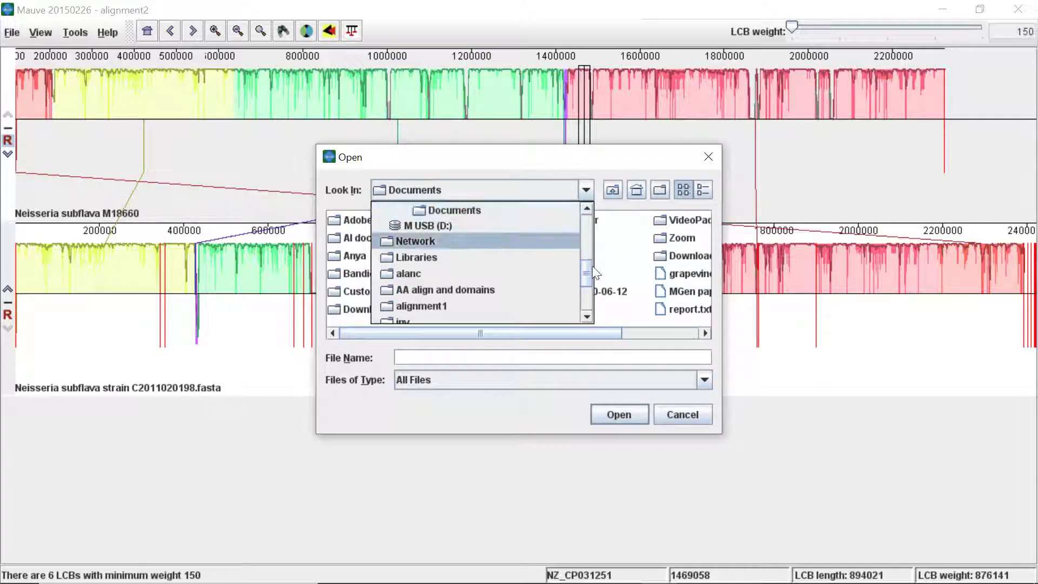
{"action": "left_click_drag", "start_coordinate": [585, 267], "coordinate": [583, 206]}
{"action": "scroll", "coordinate": [401, 232], "scroll_direction": "down", "scroll_amount": 2}
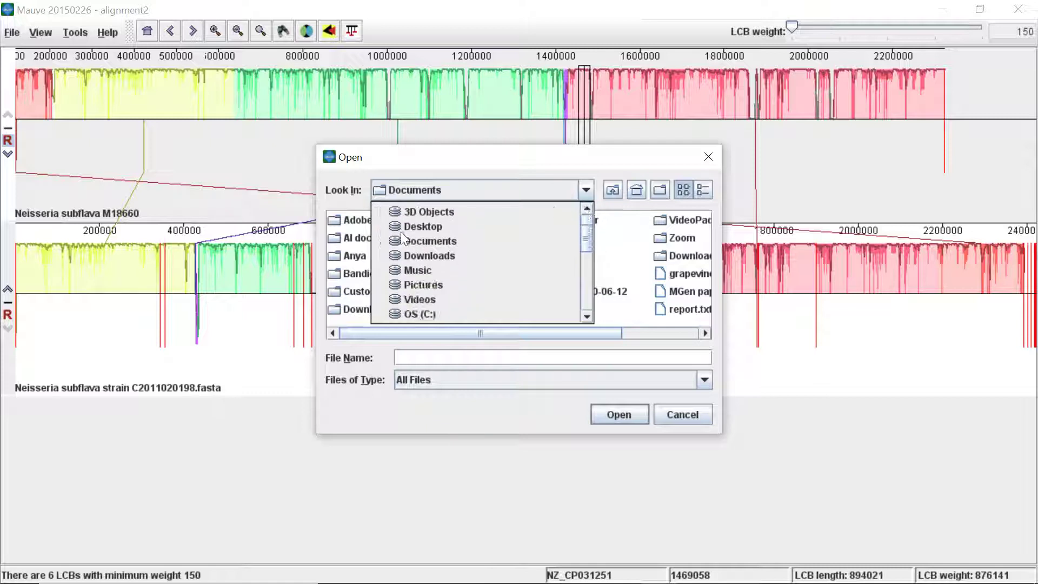
{"action": "scroll", "coordinate": [541, 241], "scroll_direction": "up", "scroll_amount": 2}
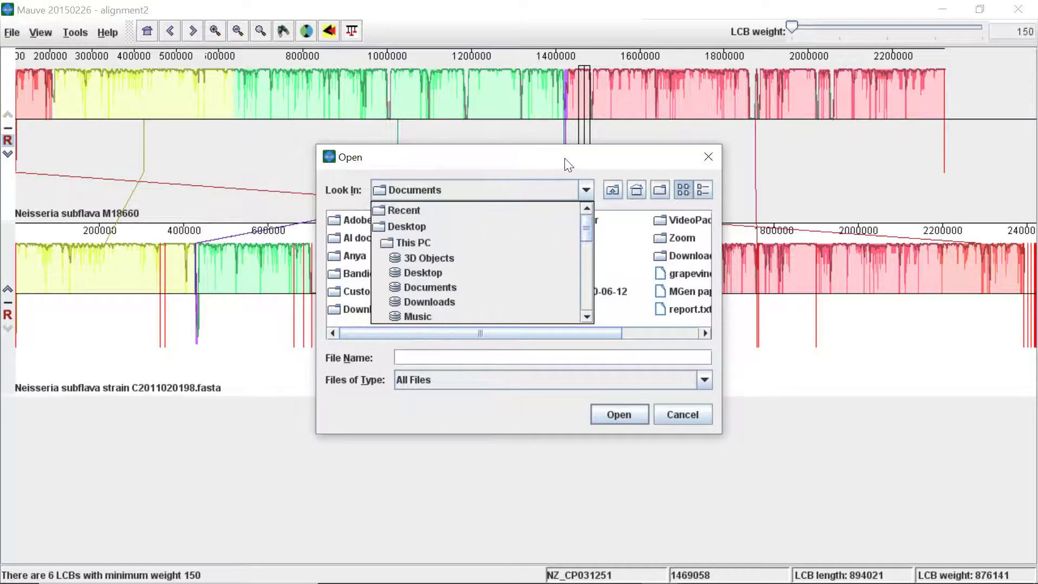
{"action": "left_click", "coordinate": [414, 227]}
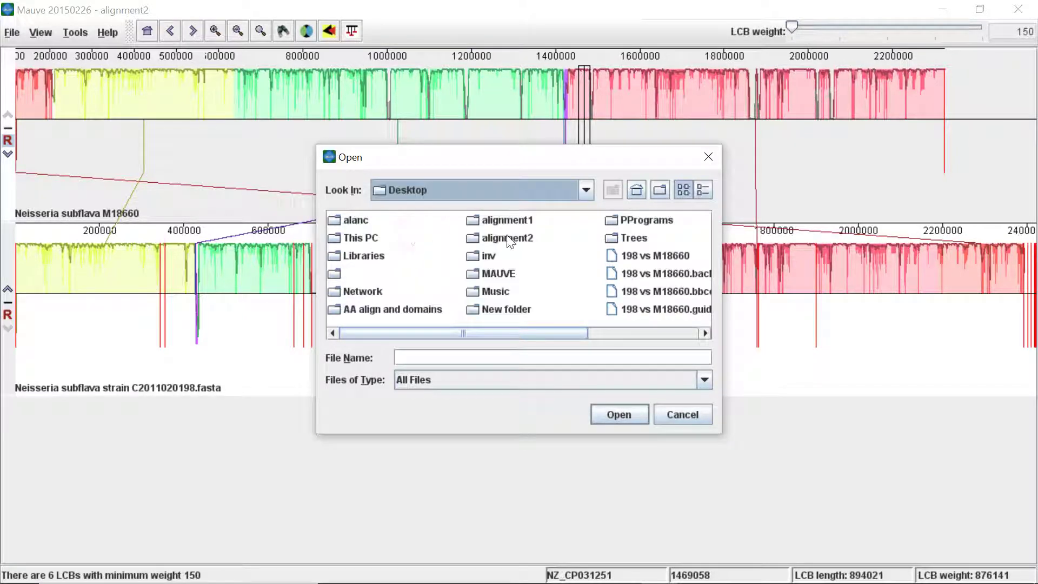
{"action": "double_click", "coordinate": [491, 275]}
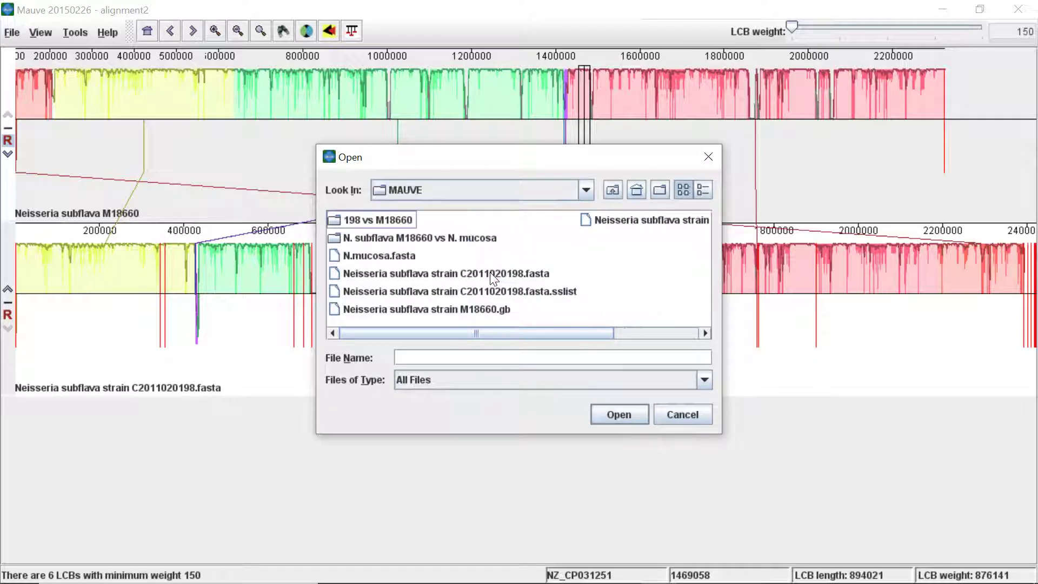
Open "alignment9" from the alignment9 folder of "N. subflava M18660 vs N. mucosa" and maximize its window.
{"action": "double_click", "coordinate": [333, 238]}
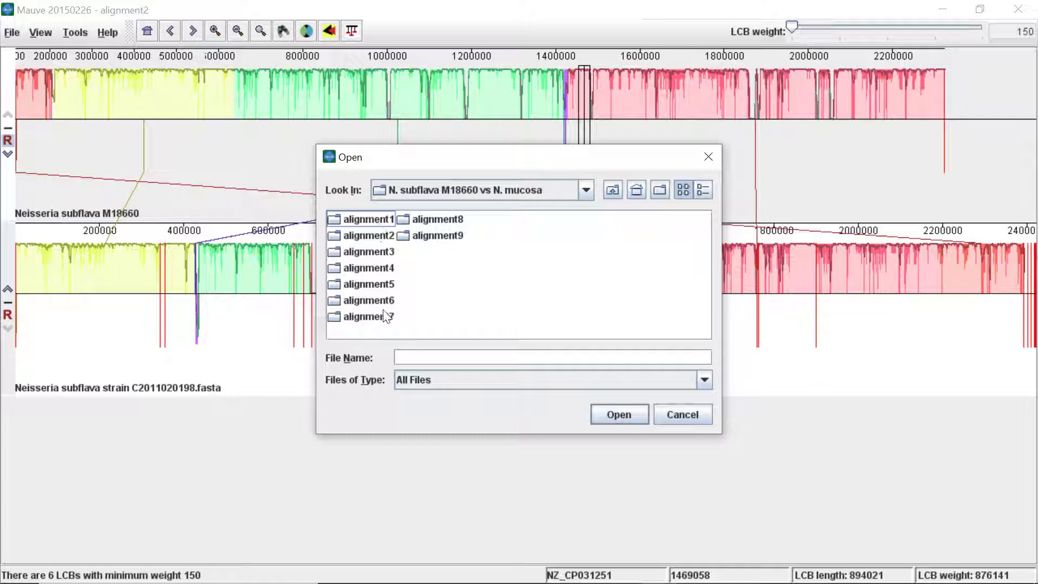
{"action": "double_click", "coordinate": [410, 236]}
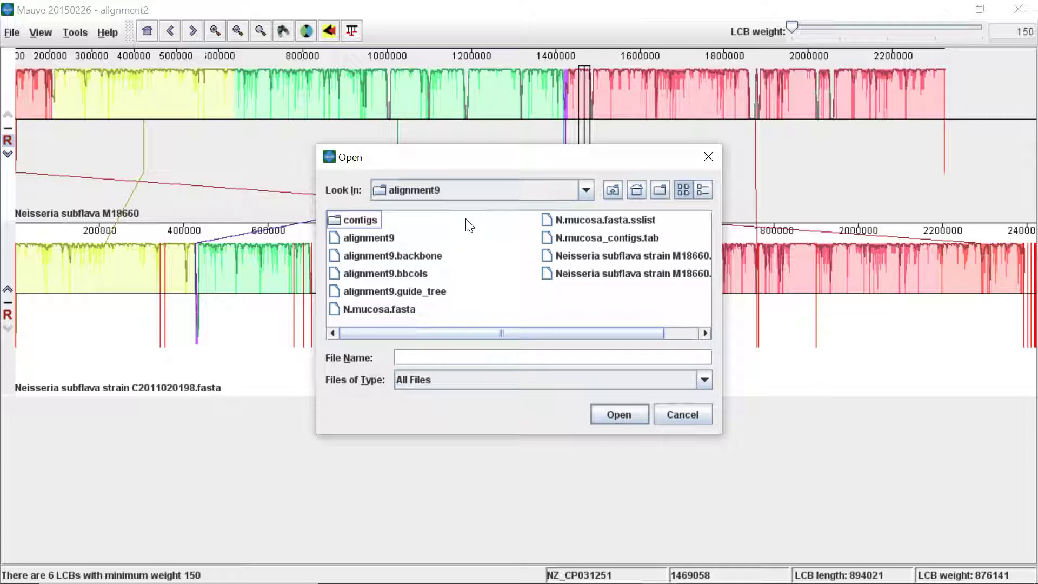
{"action": "double_click", "coordinate": [359, 239]}
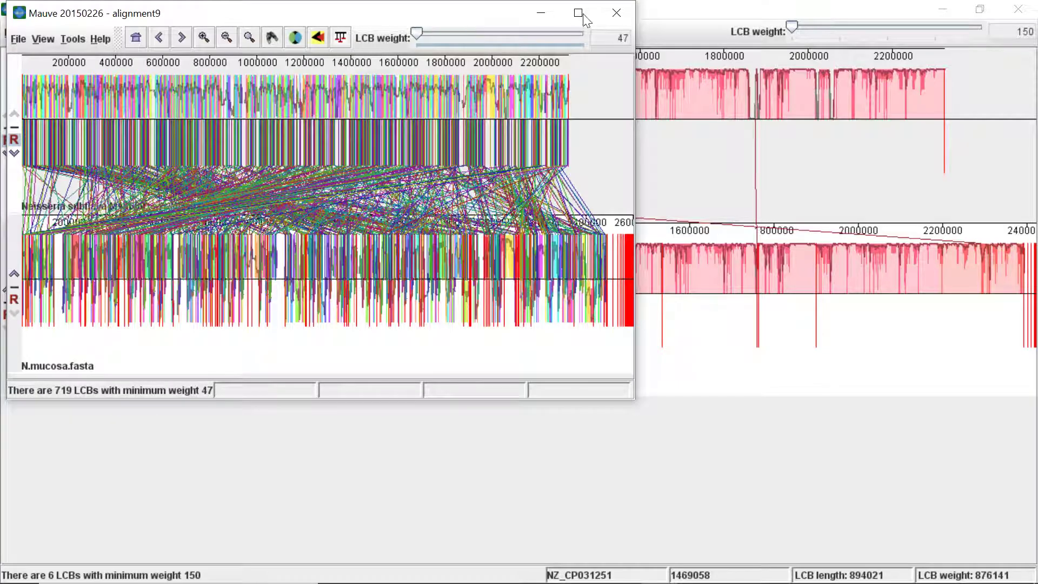
{"action": "left_click", "coordinate": [578, 13]}
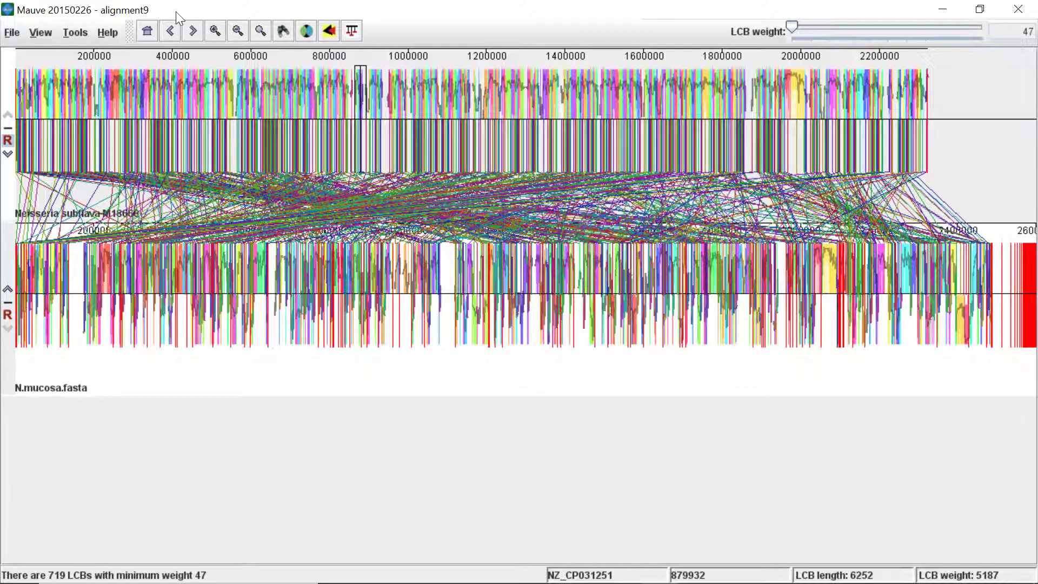
Hide the LCB connecting lines in the M18660 versus N. mucosa alignment.
{"action": "left_click", "coordinate": [73, 33]}
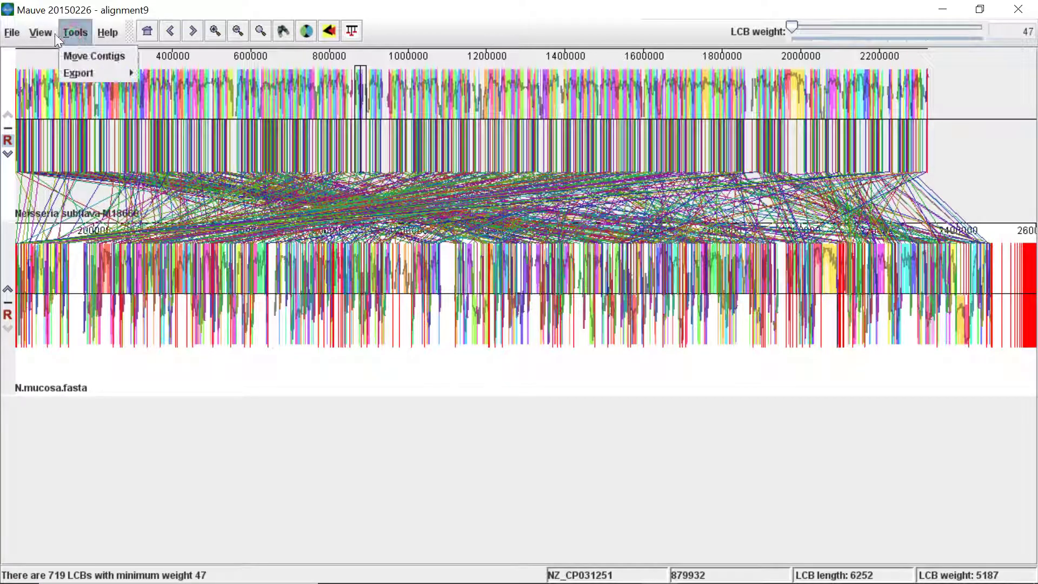
{"action": "mouse_move", "coordinate": [46, 32]}
{"action": "mouse_move", "coordinate": [56, 70]}
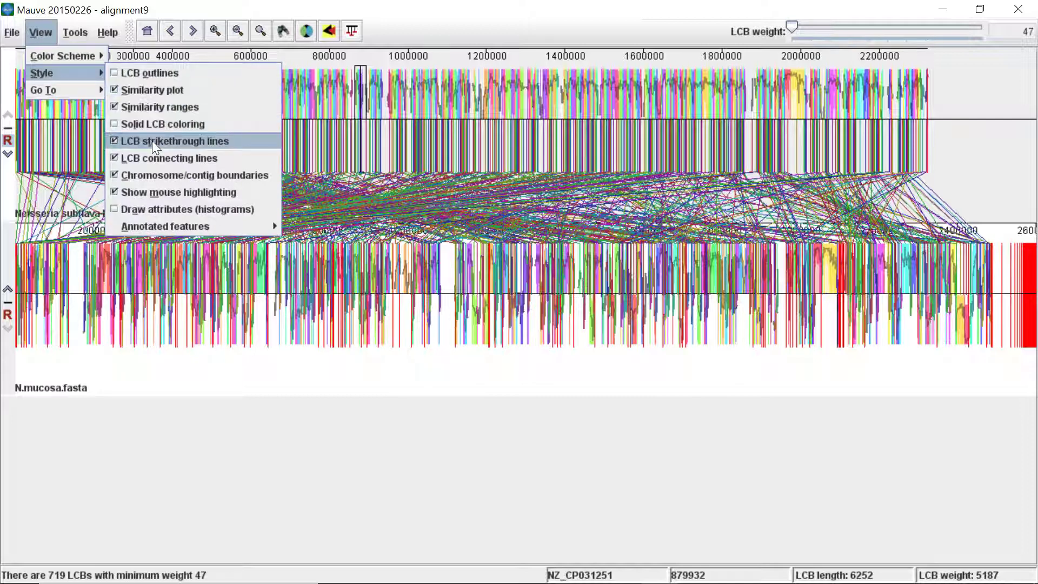
{"action": "left_click", "coordinate": [113, 158]}
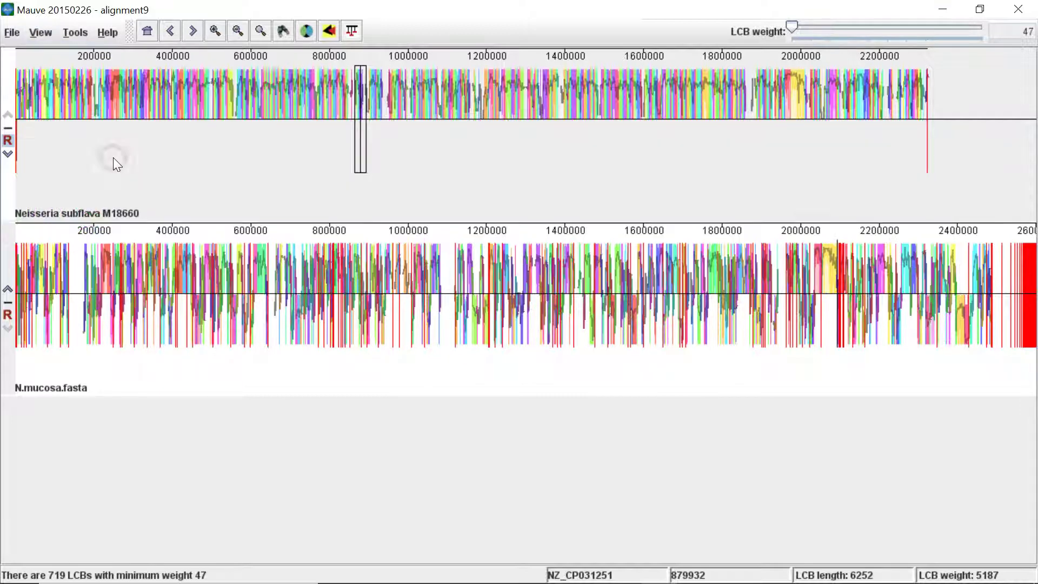
Magnify the alignment and examine where neighbouring M18660 blocks around 1,255,000 to 1,271,000 match in N. mucosa.
{"action": "left_click", "coordinate": [215, 32]}
{"action": "left_click", "coordinate": [215, 31]}
{"action": "left_click", "coordinate": [214, 32]}
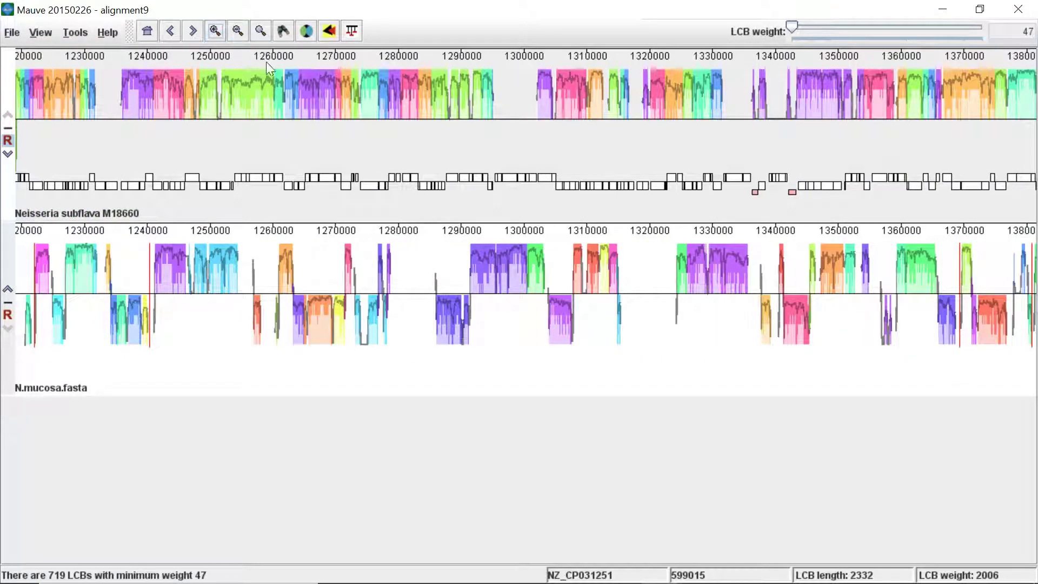
{"action": "left_click", "coordinate": [241, 98]}
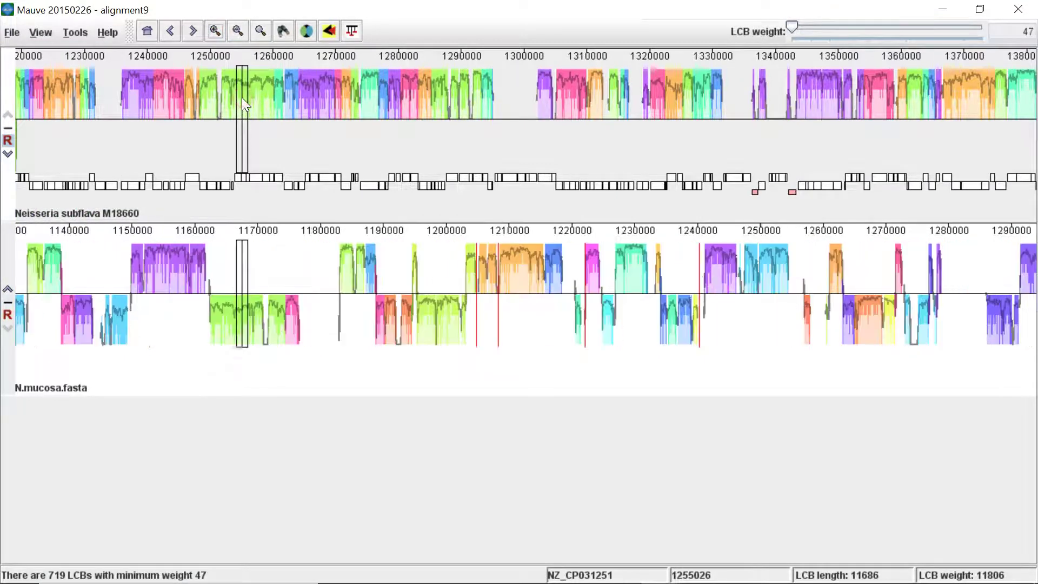
{"action": "left_click", "coordinate": [279, 102]}
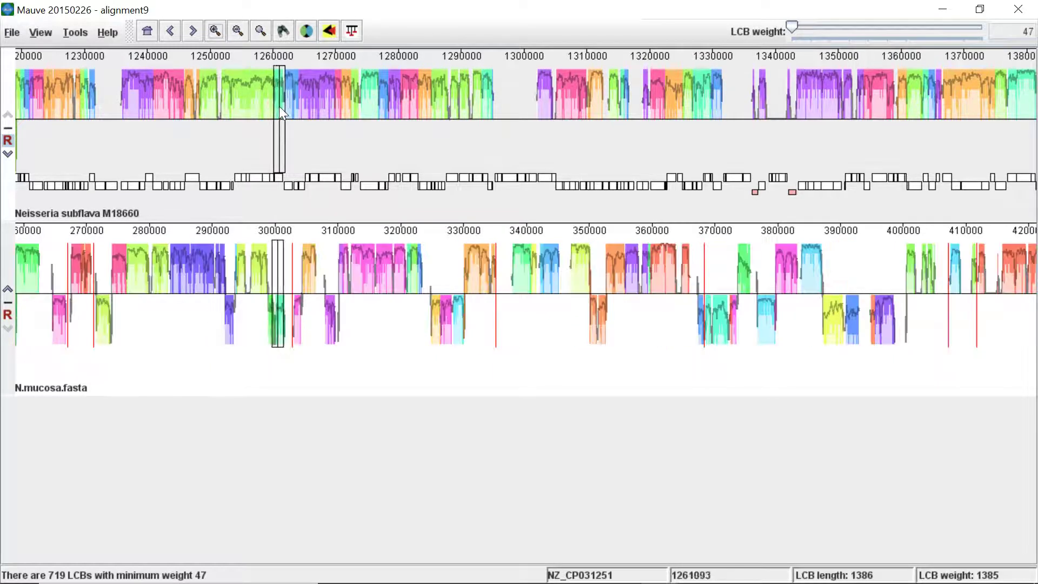
{"action": "left_click", "coordinate": [321, 105]}
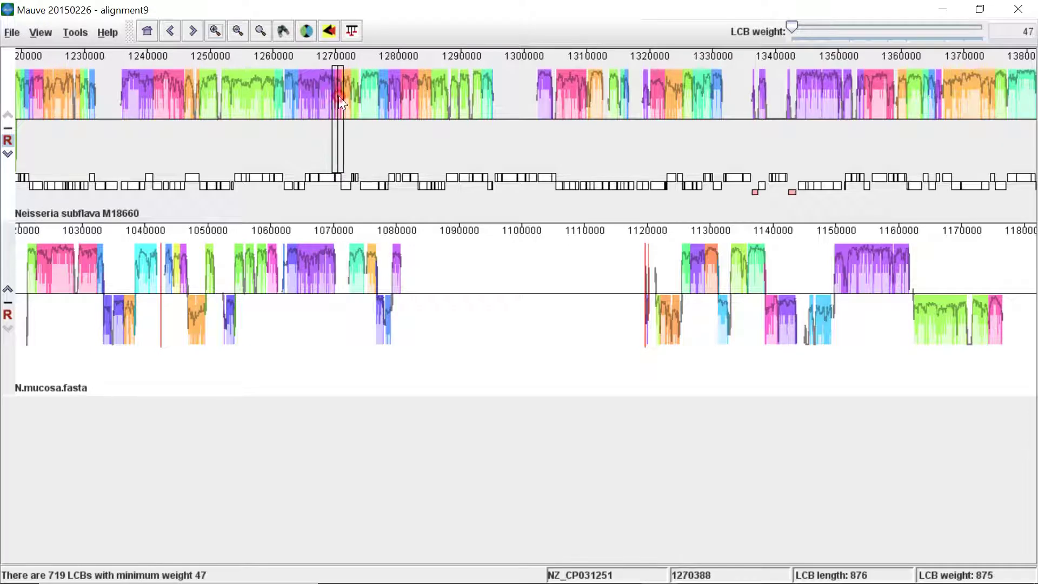
{"action": "left_click", "coordinate": [338, 97]}
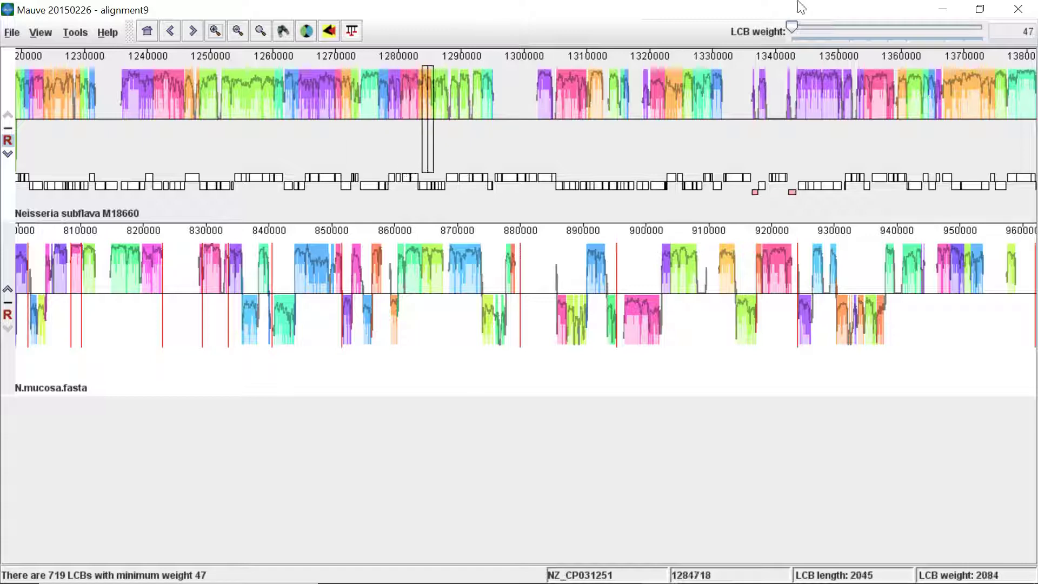
{"action": "left_click", "coordinate": [942, 10]}
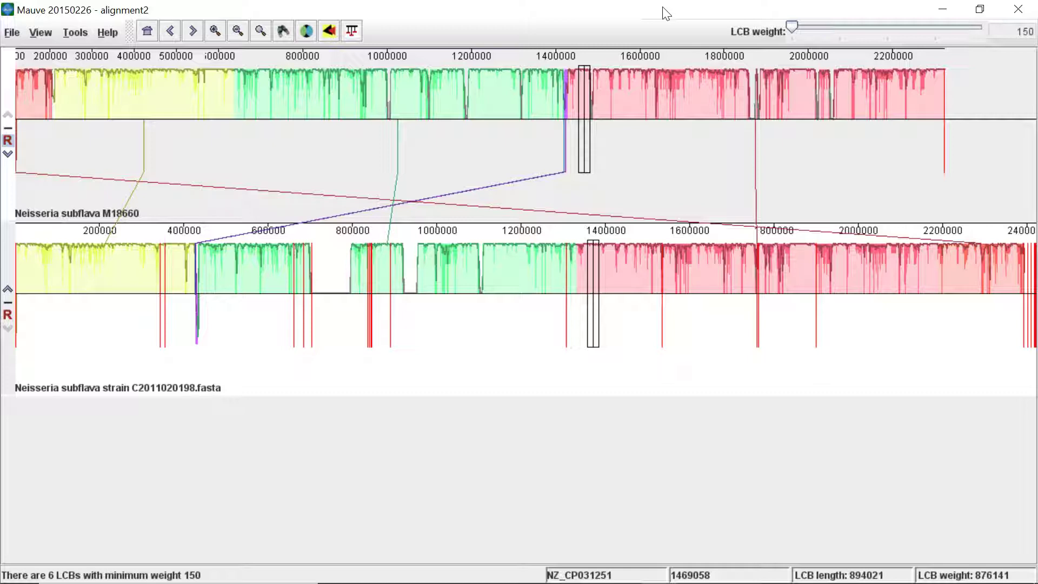
{"action": "left_click", "coordinate": [12, 34]}
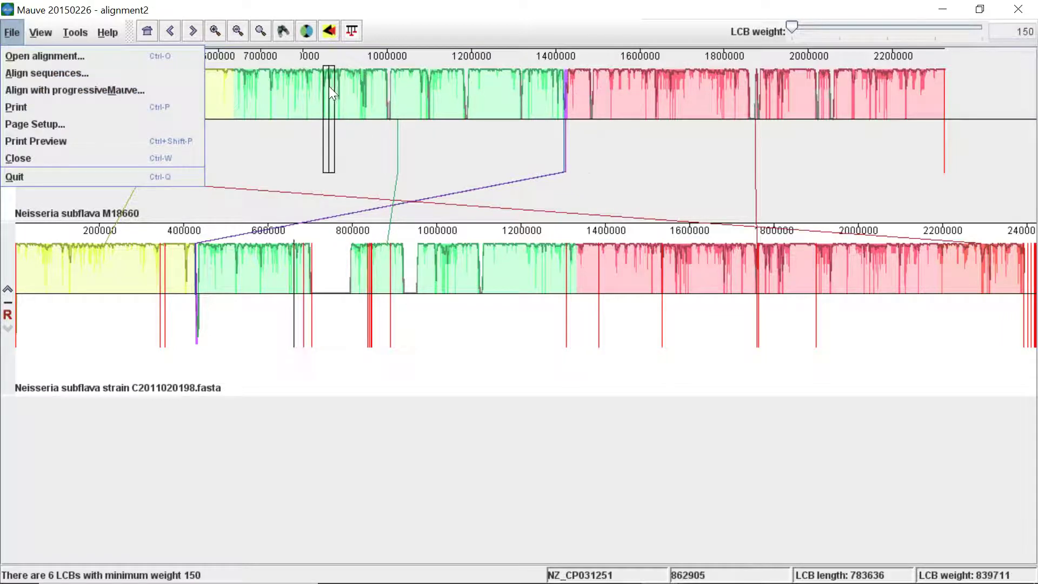
{"action": "left_click", "coordinate": [194, 8]}
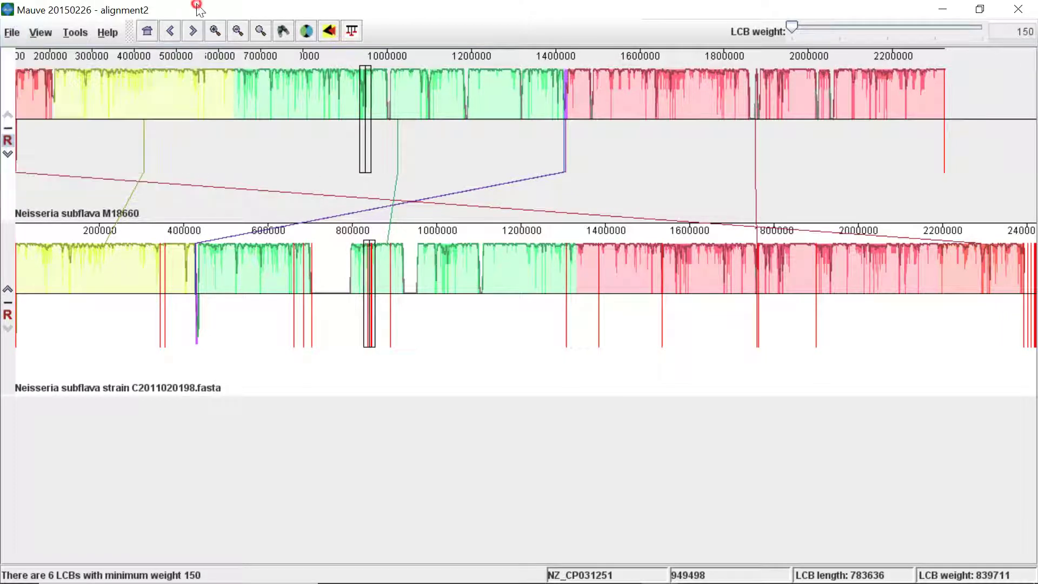
{"action": "left_click", "coordinate": [82, 36]}
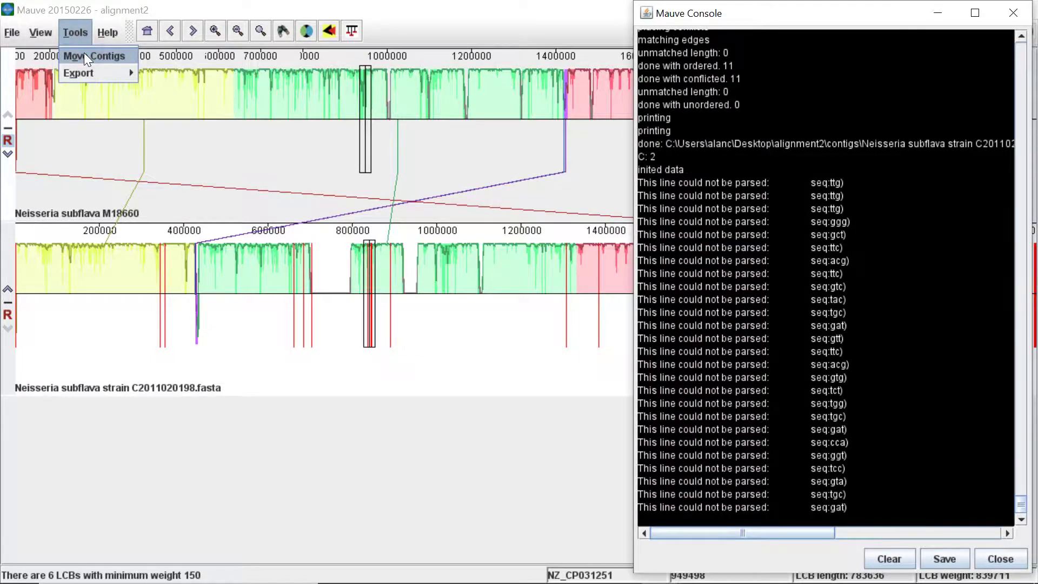
{"action": "left_click", "coordinate": [83, 55]}
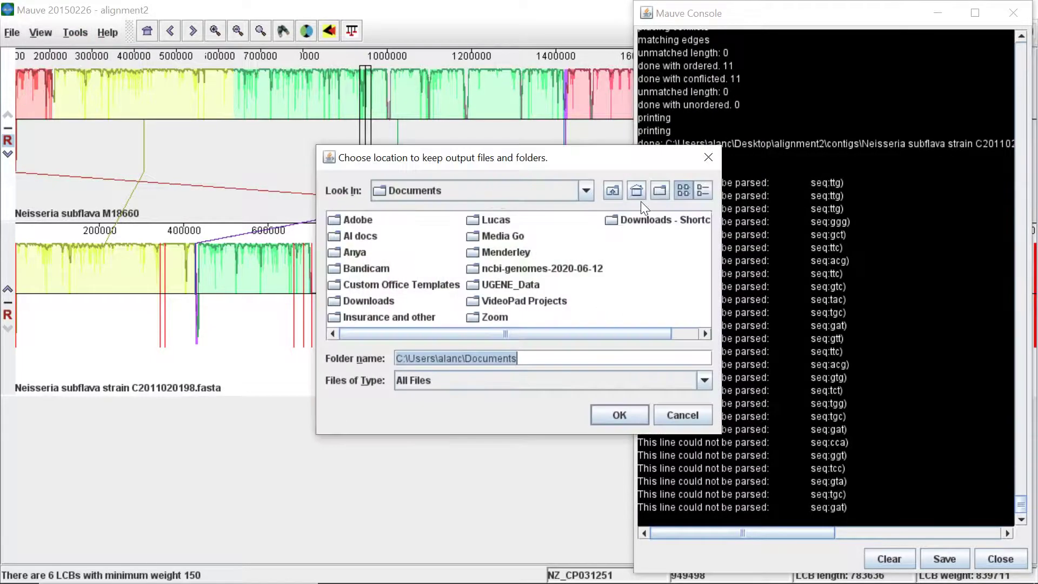
{"action": "left_click", "coordinate": [709, 155]}
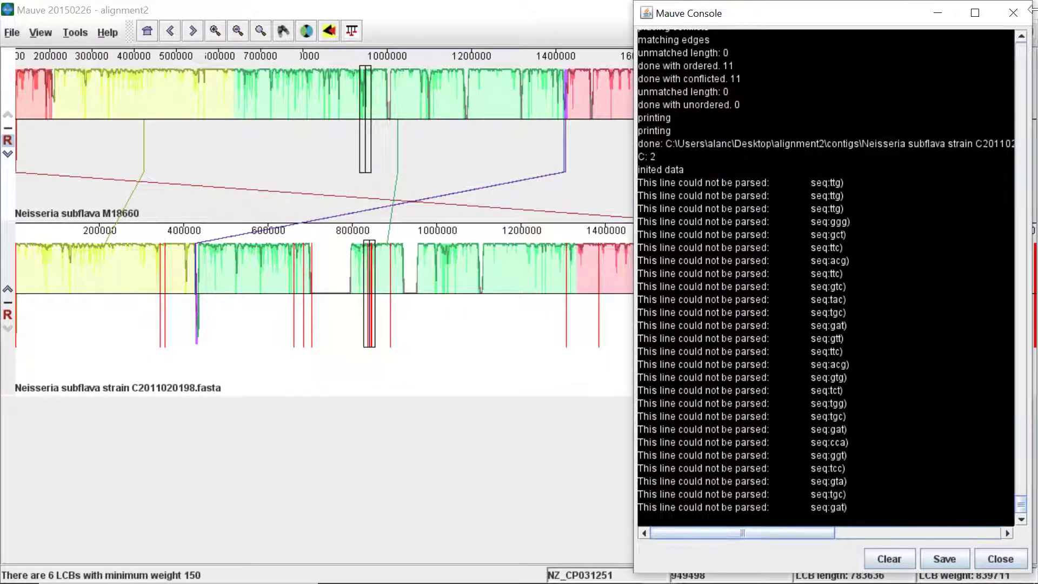
{"action": "left_click", "coordinate": [1015, 16]}
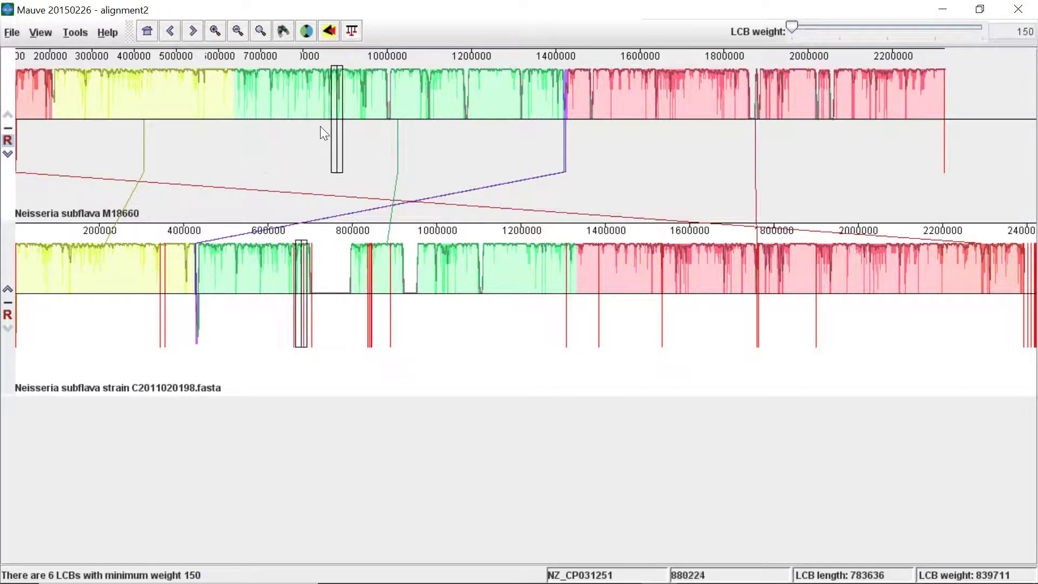
Look over the Sequence Navigator's feature search criteria with Product as the qualifier, and close the navigator.
{"action": "left_click", "coordinate": [284, 31]}
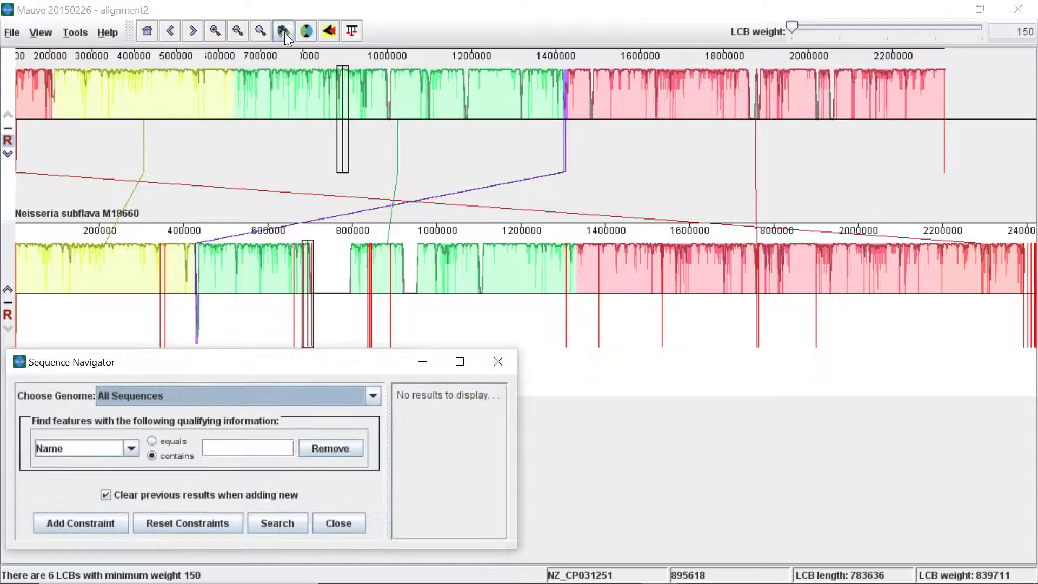
{"action": "left_click", "coordinate": [131, 449]}
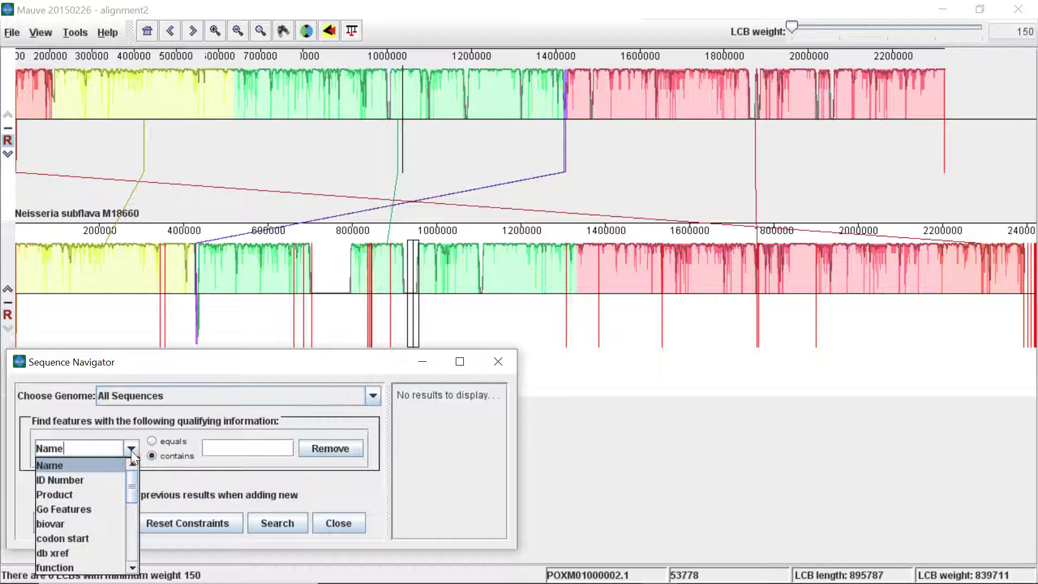
{"action": "left_click", "coordinate": [76, 496]}
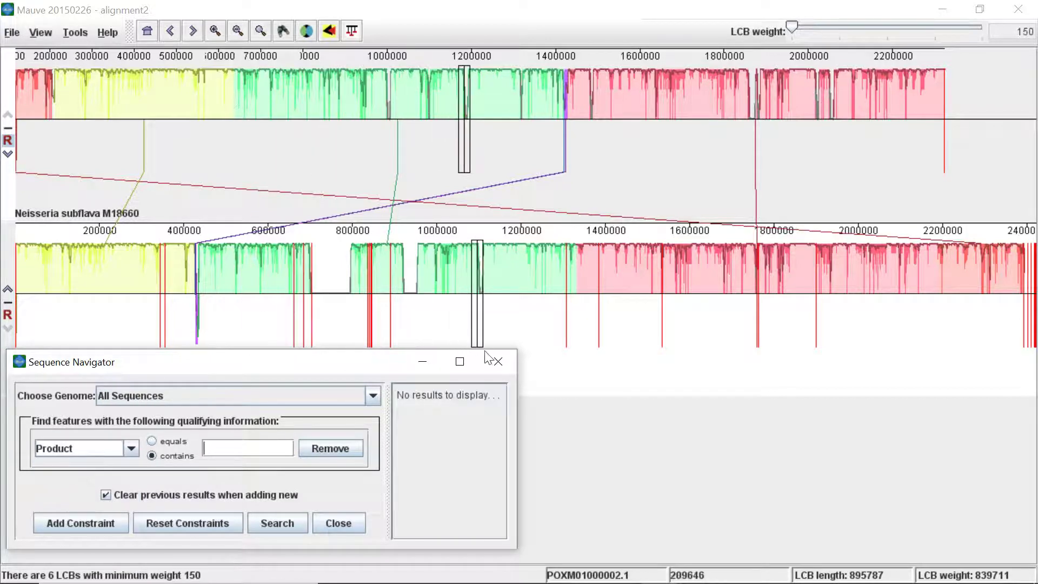
{"action": "left_click", "coordinate": [497, 365]}
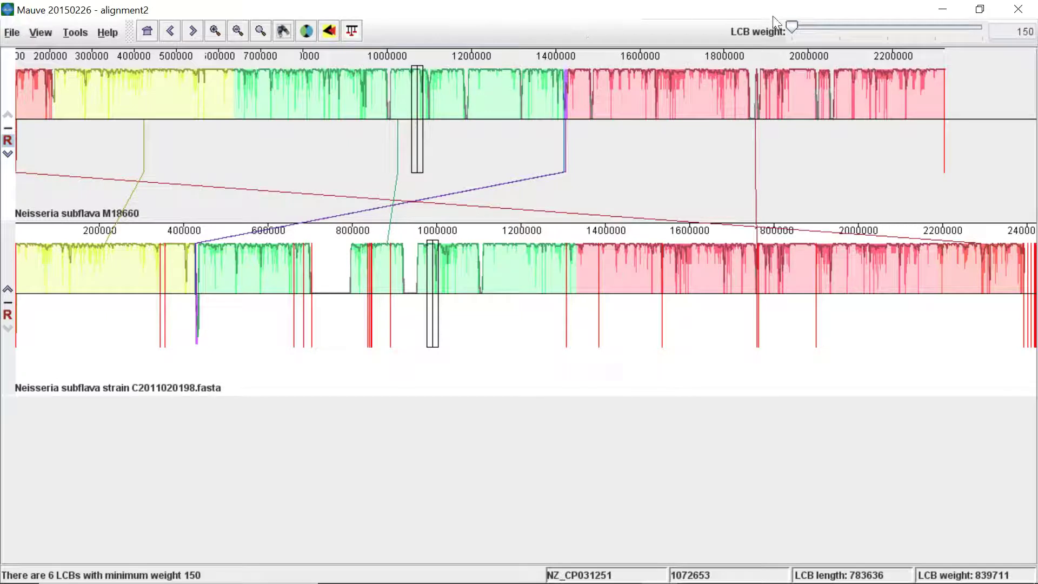
{"action": "left_click_drag", "start_coordinate": [795, 24], "coordinate": [806, 25]}
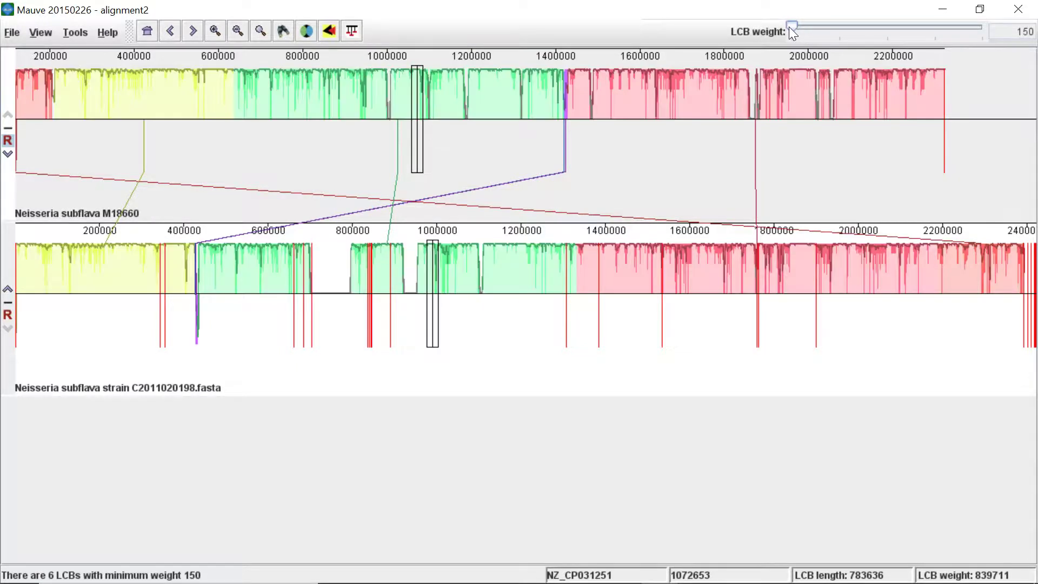
{"action": "left_click", "coordinate": [606, 27]}
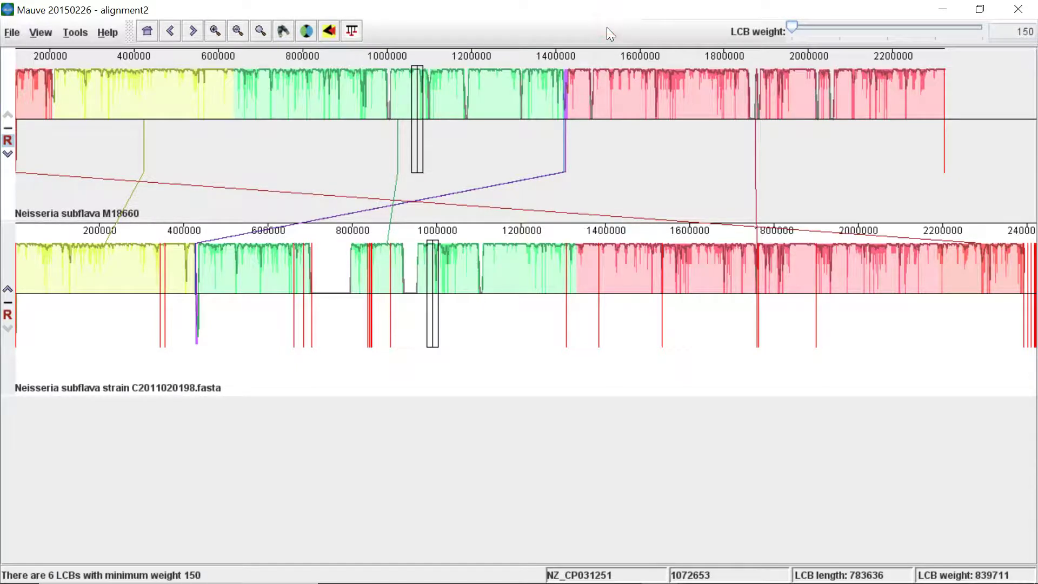